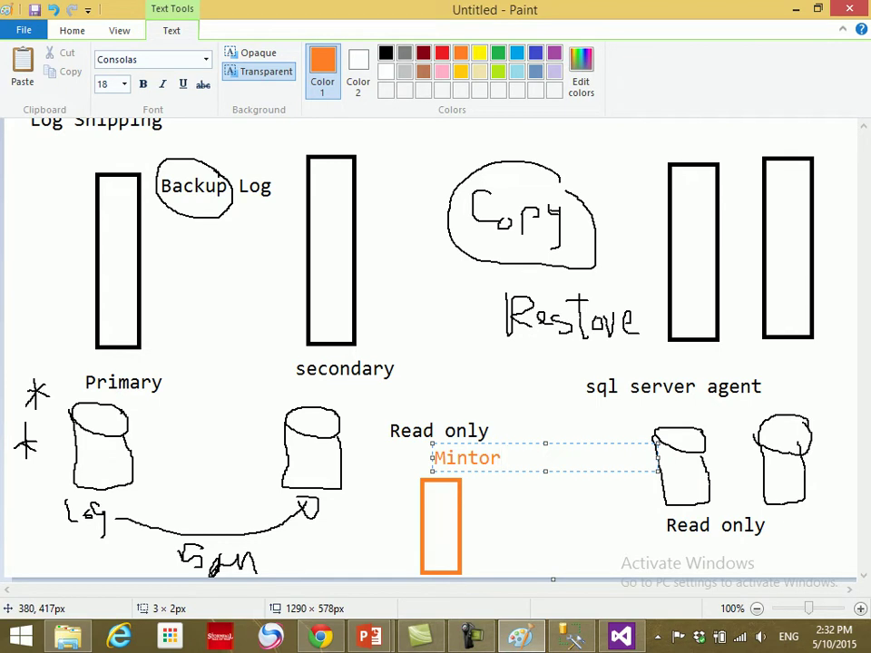
- Switch to SQL Server Management Studio and tidy Object Explorer so only the first server instance is expanded, showing its top-level folders
{"action": "left_click", "coordinate": [624, 639]}
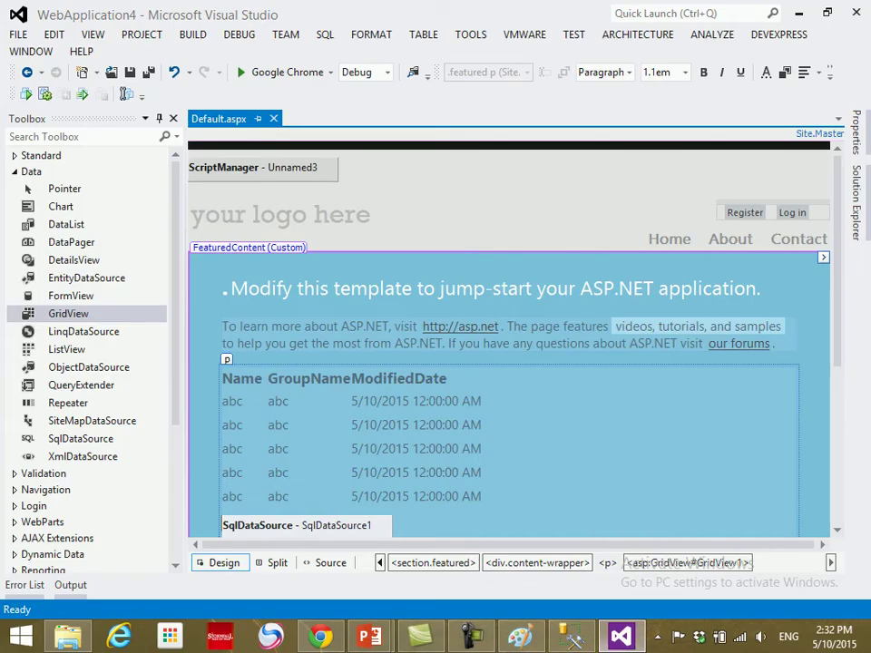
{"action": "left_click", "coordinate": [572, 640]}
{"action": "scroll", "coordinate": [163, 354], "scroll_direction": "up", "scroll_amount": 1}
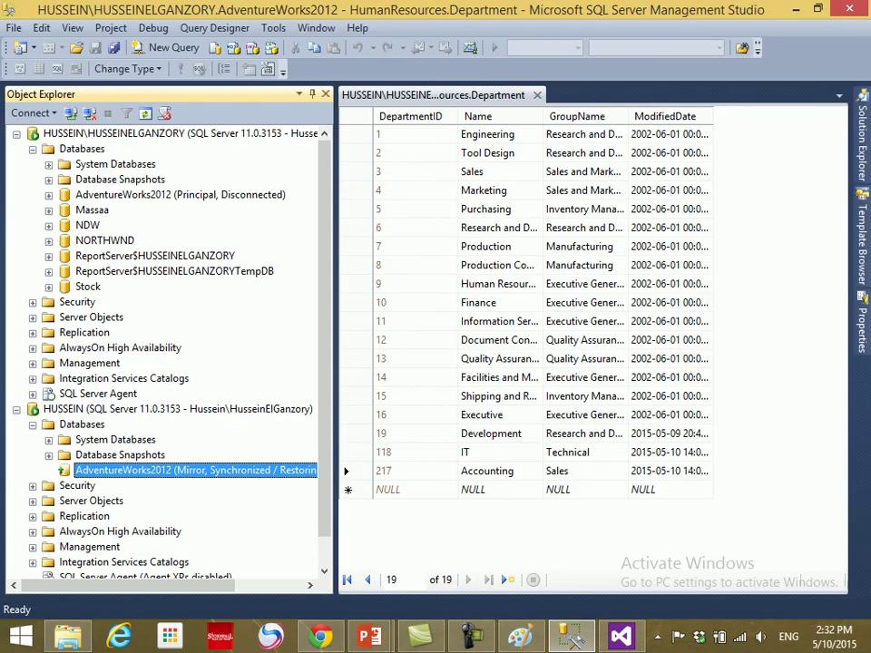
{"action": "left_click", "coordinate": [33, 149]}
{"action": "left_click", "coordinate": [16, 133]}
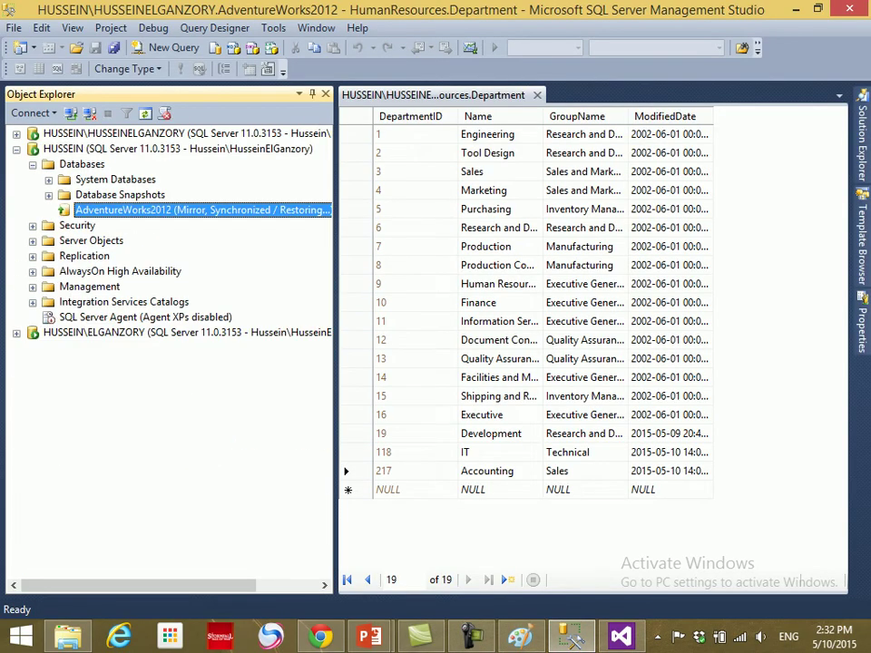
{"action": "left_click", "coordinate": [17, 148]}
{"action": "left_click", "coordinate": [16, 133]}
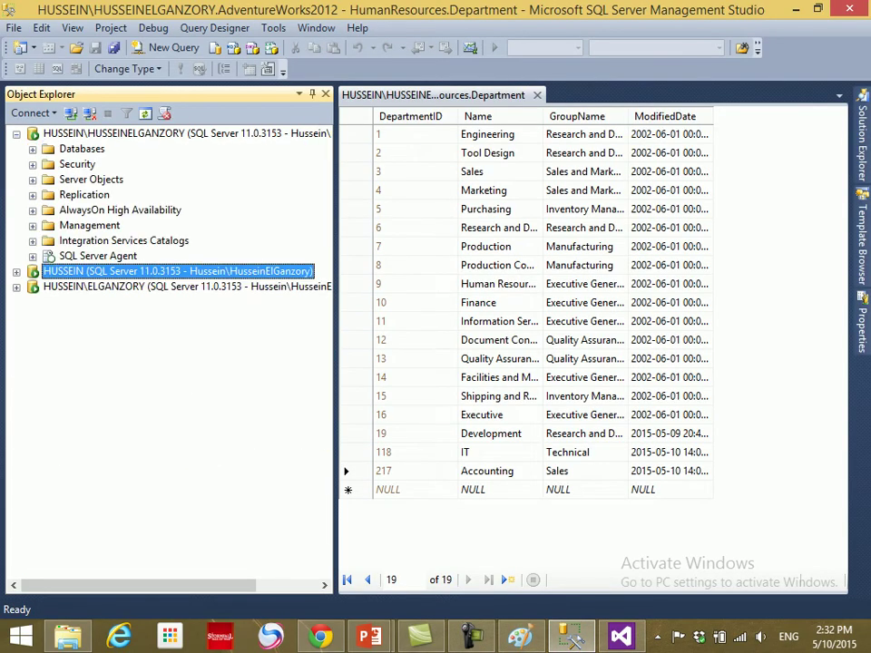
{"action": "double_click", "coordinate": [50, 256]}
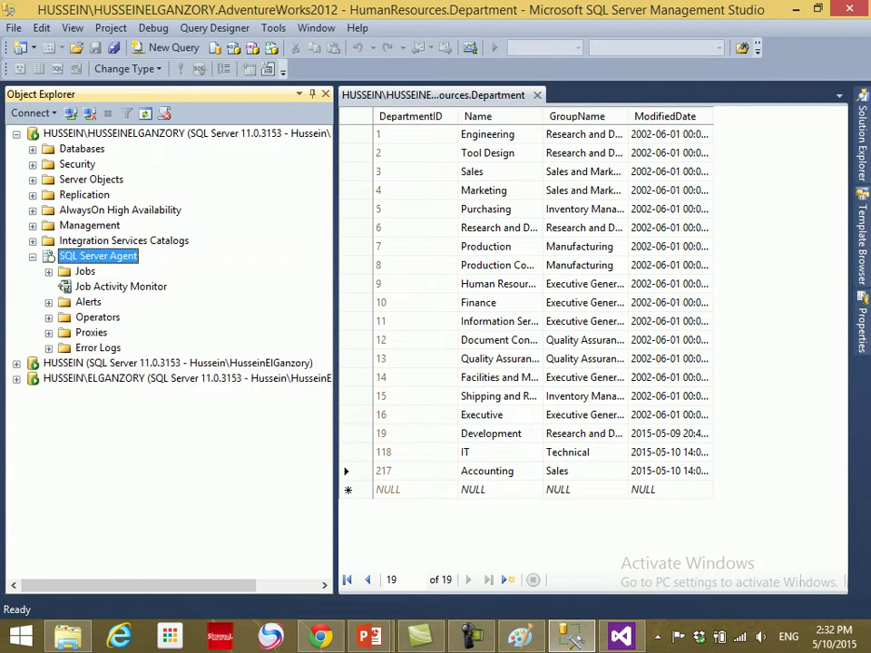
{"action": "left_click", "coordinate": [33, 257]}
- Create a new database named Shipping on the first server instance
{"action": "double_click", "coordinate": [81, 148]}
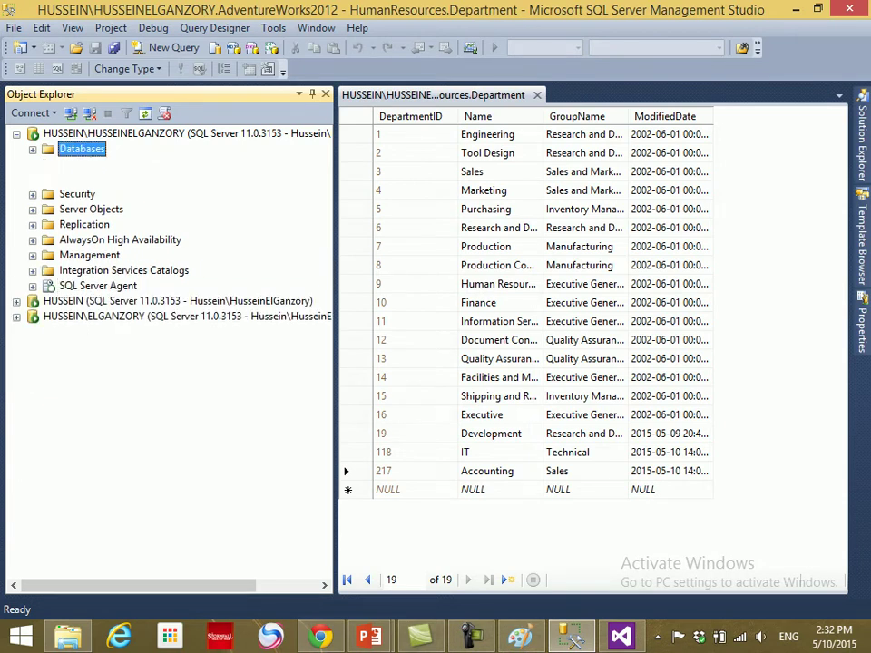
{"action": "right_click", "coordinate": [82, 150]}
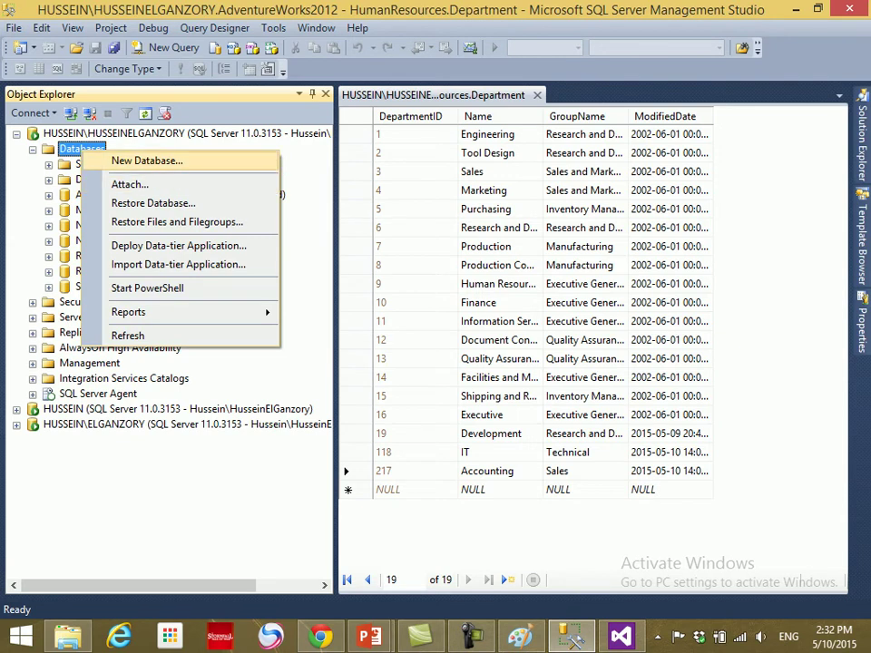
{"action": "left_click", "coordinate": [146, 161]}
{"action": "type", "text": "Ship"}
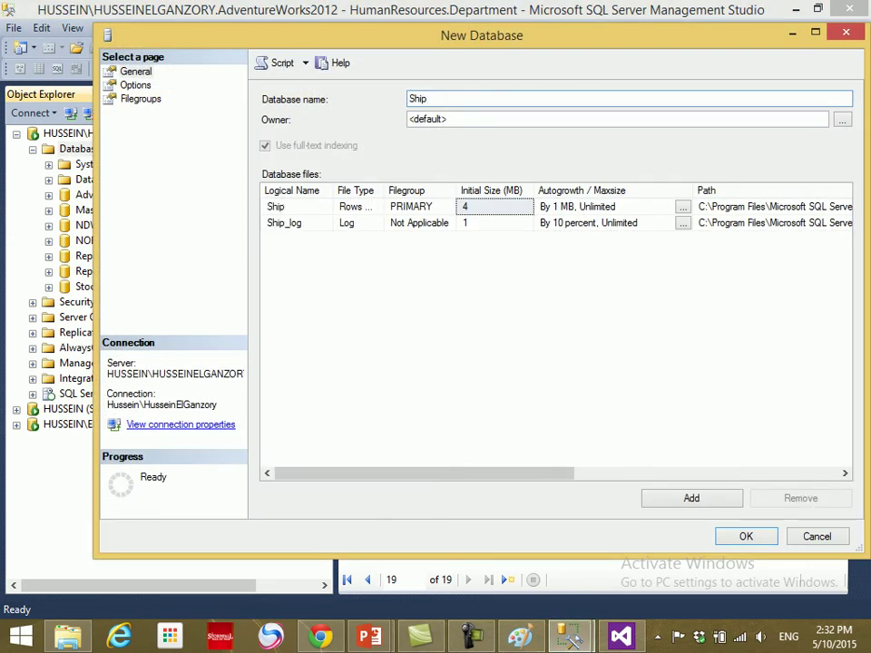
{"action": "type", "text": "ping"}
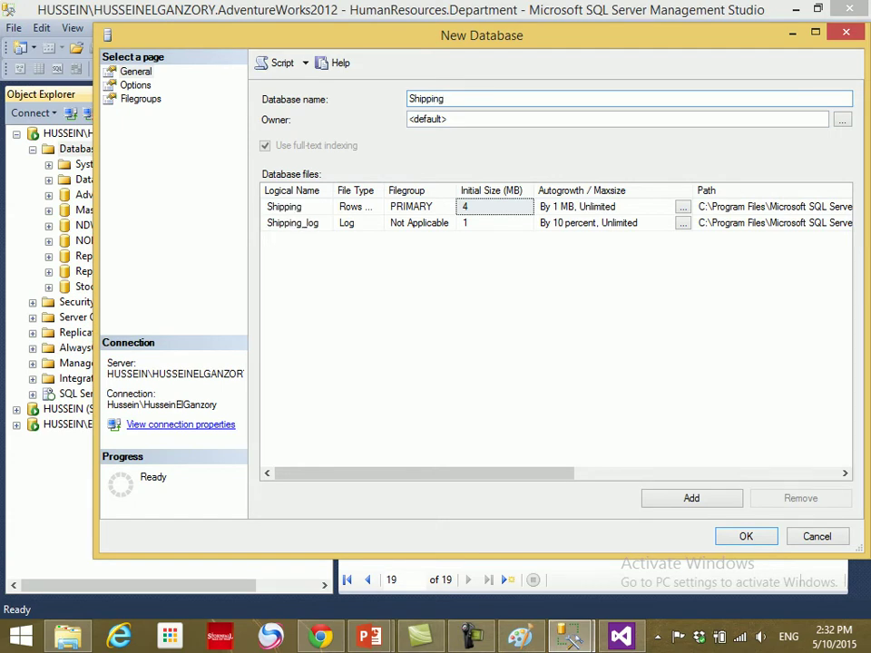
{"action": "key", "text": "Return"}
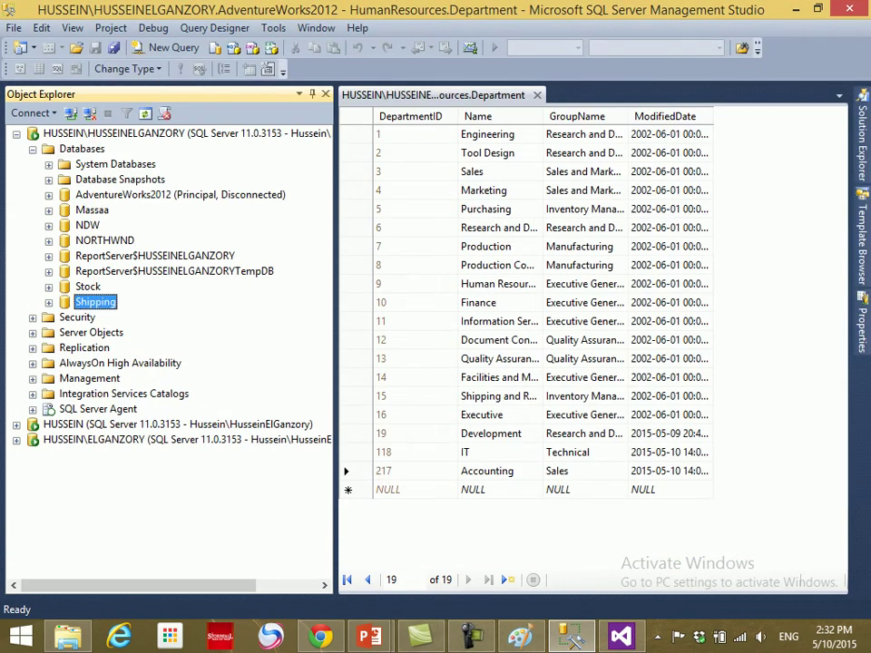
- Design a new table in the Shipping database with an int column Id and an nvarchar(50) column name
{"action": "double_click", "coordinate": [95, 301]}
{"action": "double_click", "coordinate": [106, 332]}
{"action": "right_click", "coordinate": [107, 330]}
{"action": "left_click", "coordinate": [164, 339]}
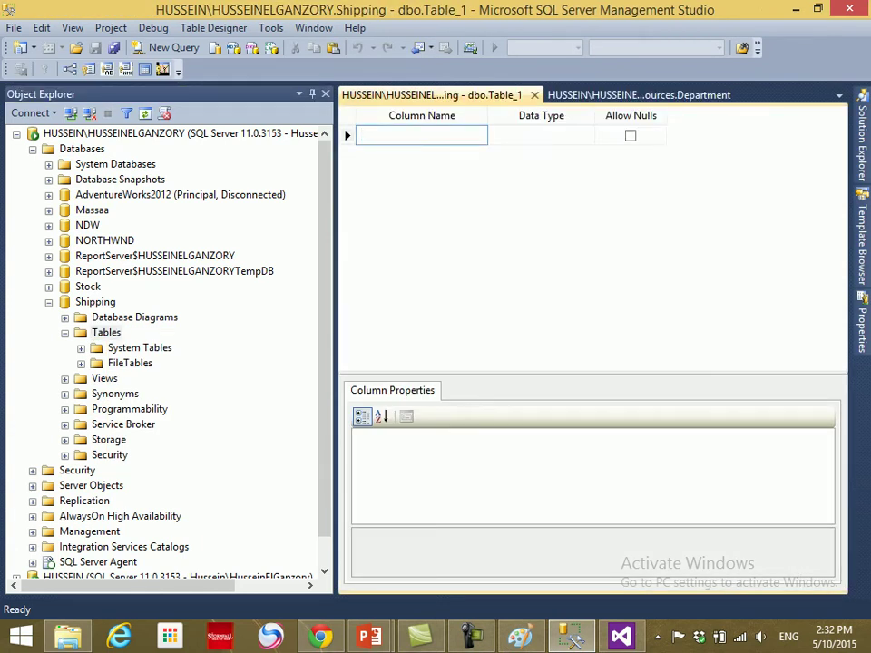
{"action": "type", "text": "Id"}
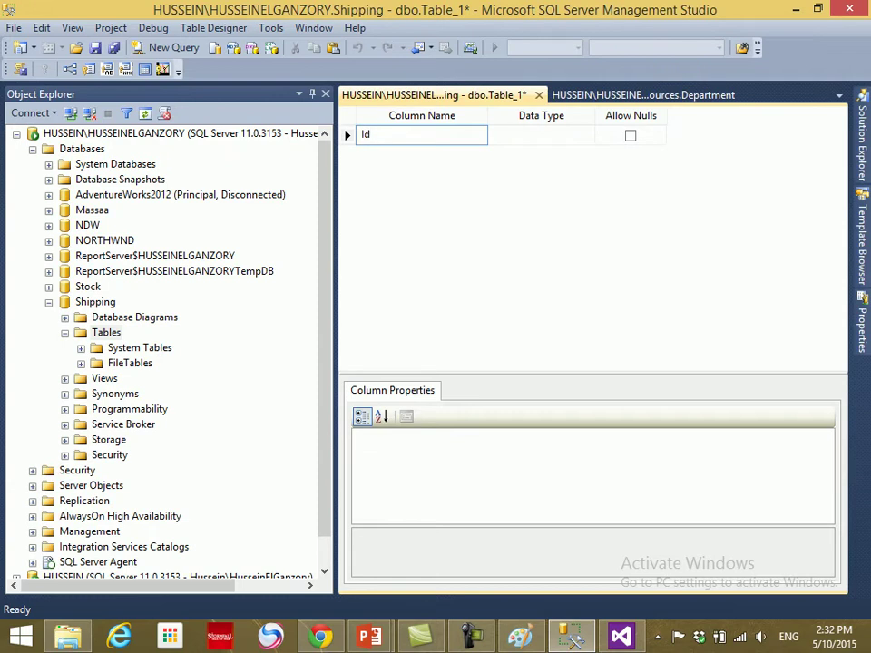
{"action": "key", "text": "Tab"}
{"action": "type", "text": "int"}
{"action": "key", "text": "Tab"}
{"action": "key", "text": "Tab"}
{"action": "type", "text": "name"}
{"action": "key", "text": "Tab"}
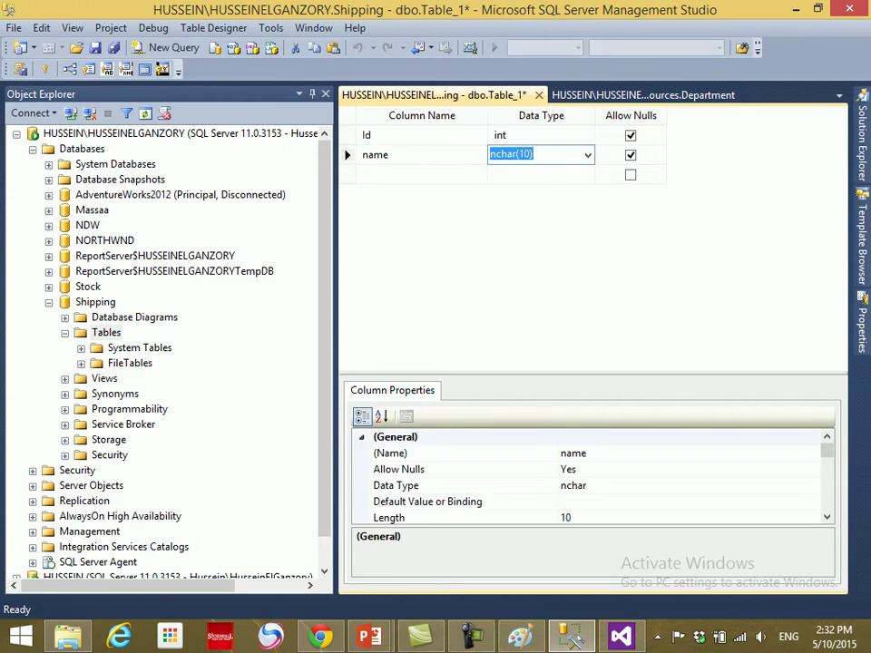
{"action": "type", "text": "nvar"}
{"action": "key", "text": "Return"}
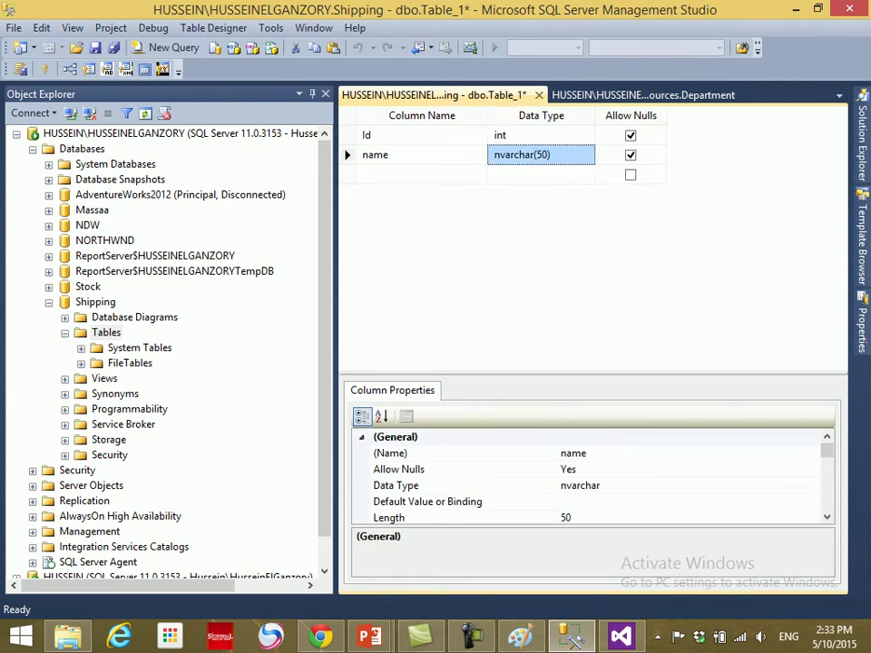
- Save the new table under the name emp
{"action": "key", "text": "ctrl+s"}
{"action": "type", "text": "emp"}
{"action": "key", "text": "BackSpace"}
{"action": "key", "text": "BackSpace"}
{"action": "type", "text": "mp"}
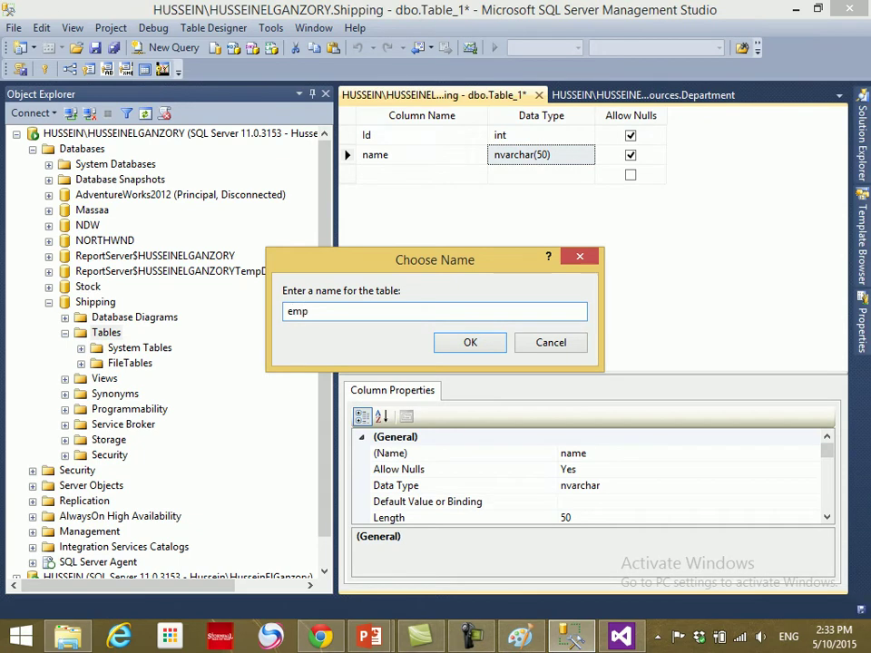
{"action": "key", "text": "Return"}
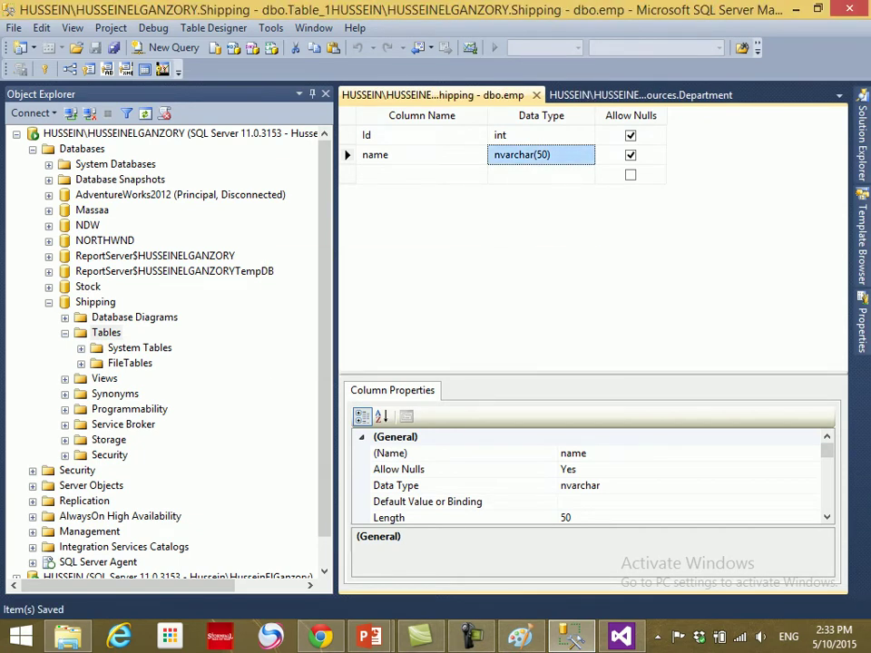
- Refresh the Shipping database's table list and open the top 200 rows of dbo.emp for editing
{"action": "right_click", "coordinate": [107, 333]}
{"action": "left_click", "coordinate": [136, 454]}
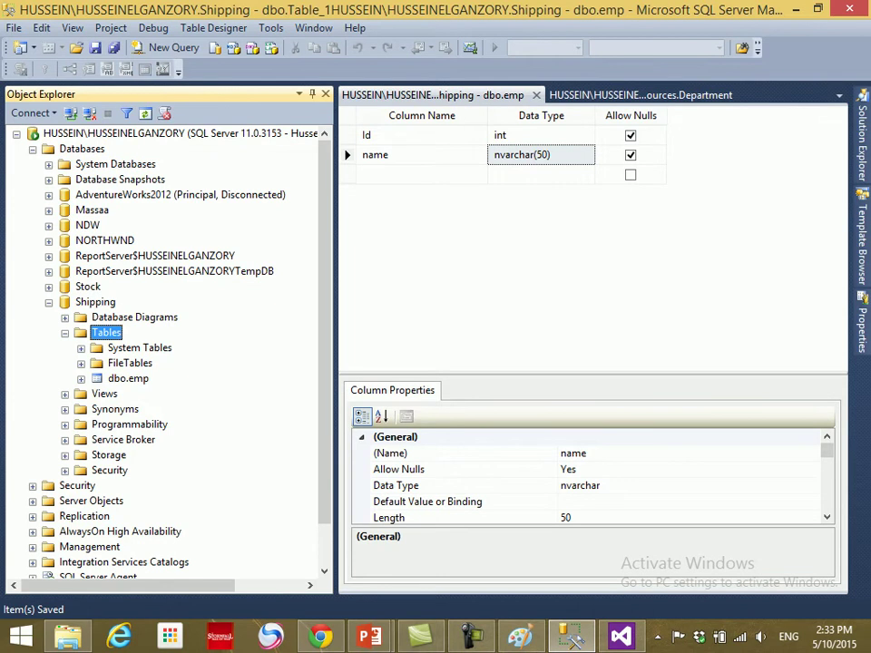
{"action": "right_click", "coordinate": [131, 378]}
{"action": "left_click", "coordinate": [185, 350]}
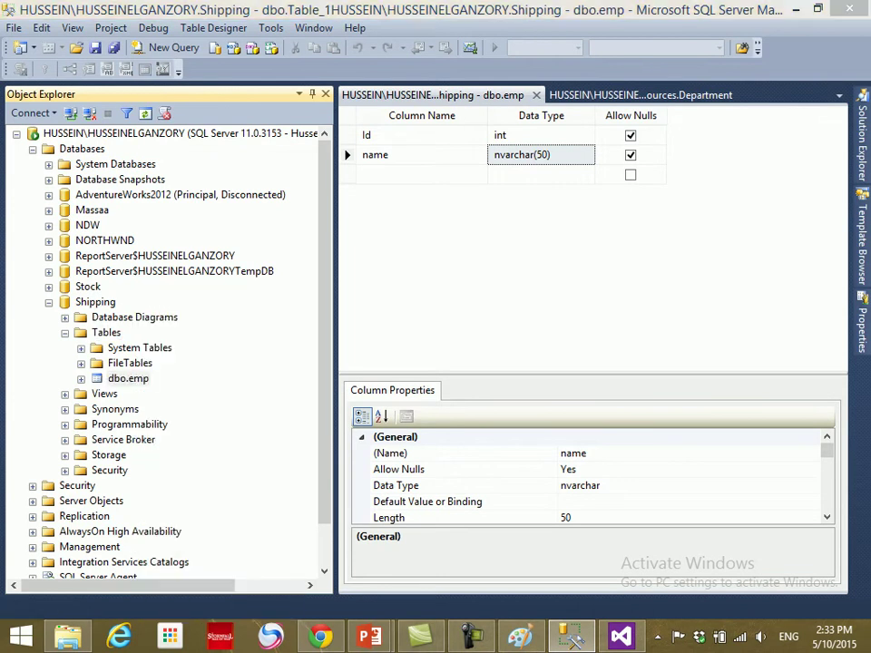
- Enter three rows in the emp table: 1 with a, 2 with b and 3 with c
{"action": "type", "text": "1"}
{"action": "key", "text": "Tab"}
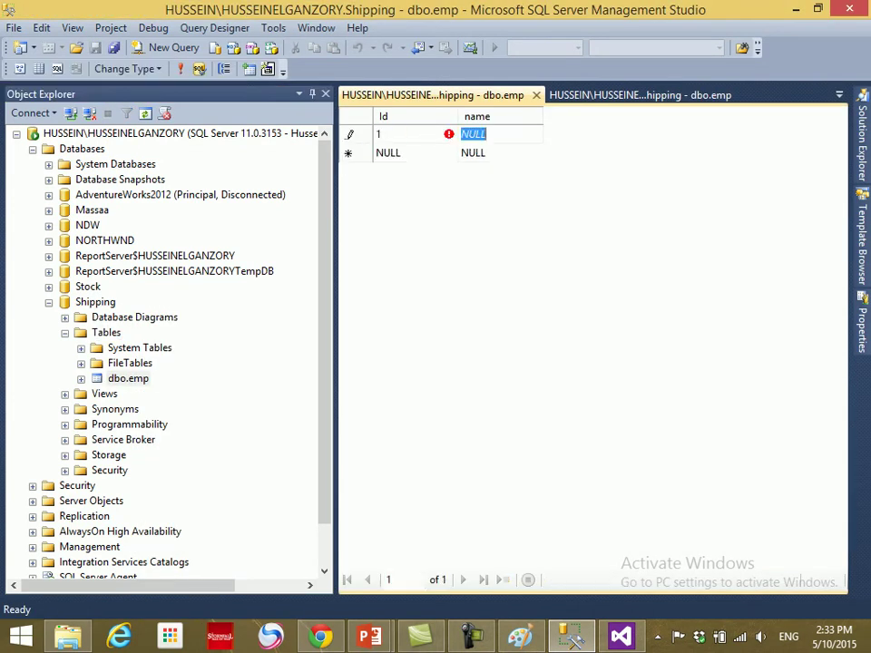
{"action": "type", "text": "a"}
{"action": "key", "text": "Tab"}
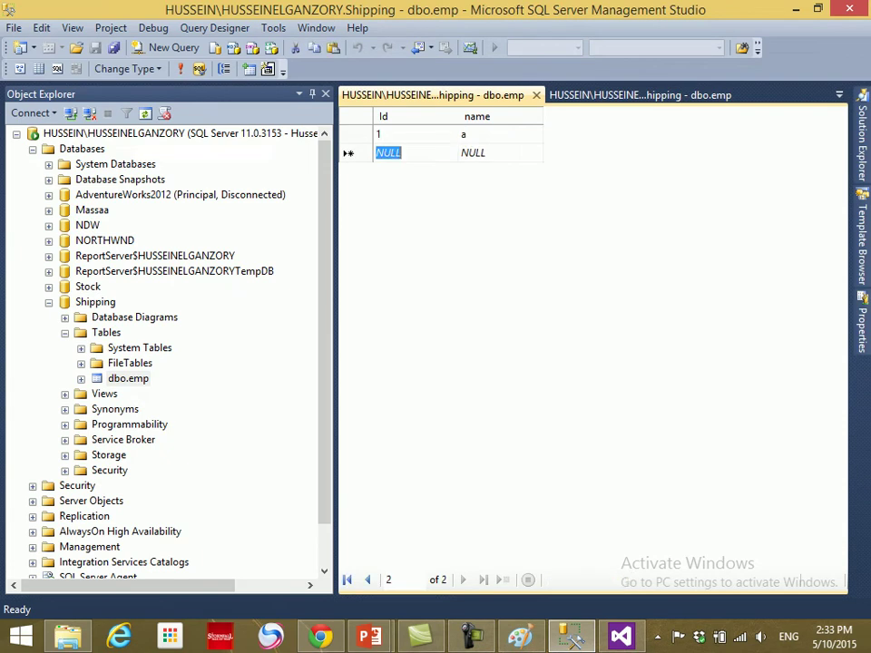
{"action": "type", "text": "2"}
{"action": "key", "text": "Tab"}
{"action": "type", "text": "b"}
{"action": "key", "text": "Tab"}
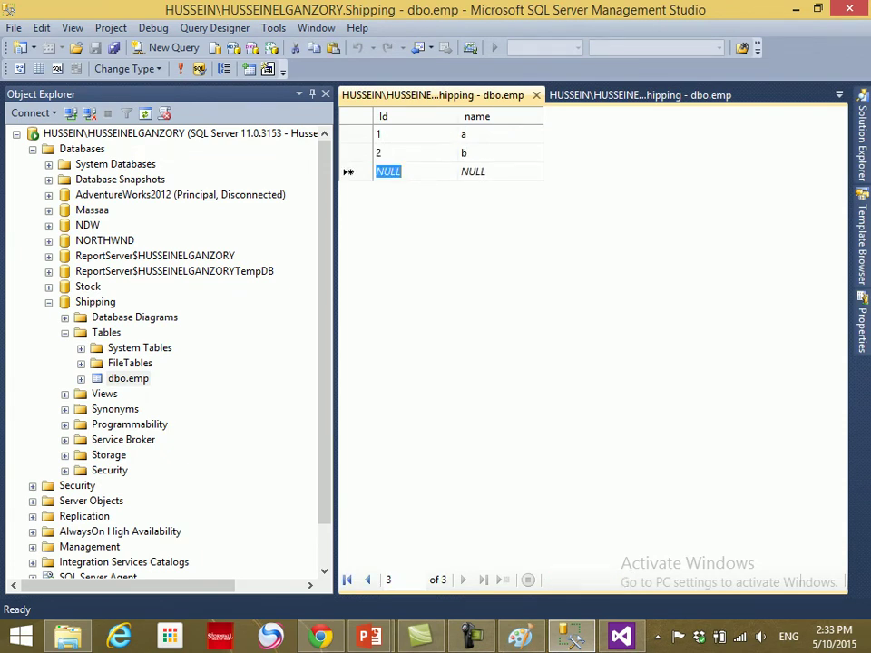
{"action": "type", "text": "3"}
{"action": "key", "text": "Tab"}
{"action": "type", "text": "c"}
{"action": "key", "text": "Tab"}
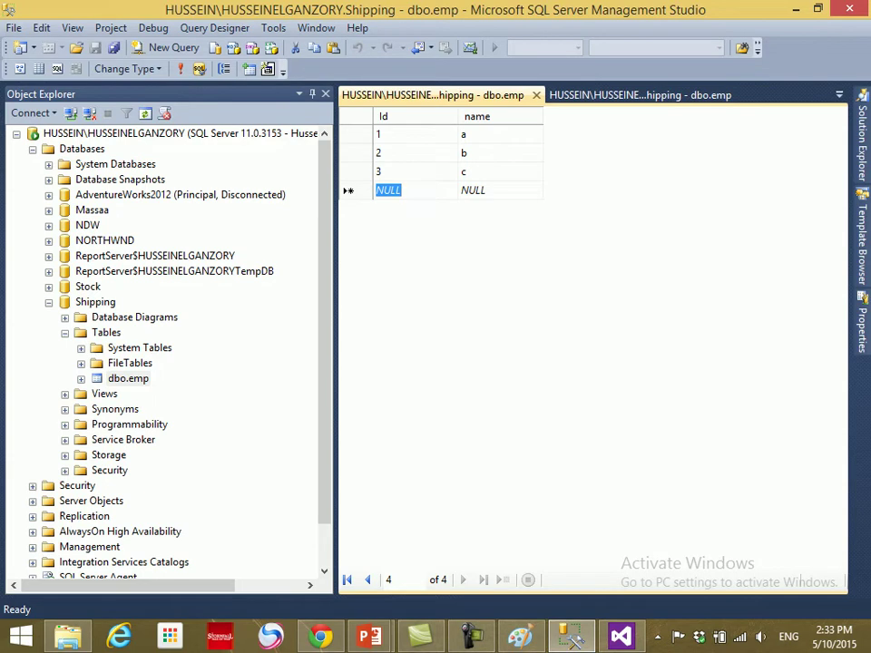
- Review the transaction log shipping configuration of the Shipping database and close it without making changes
{"action": "left_click", "coordinate": [128, 379]}
{"action": "left_click", "coordinate": [48, 302]}
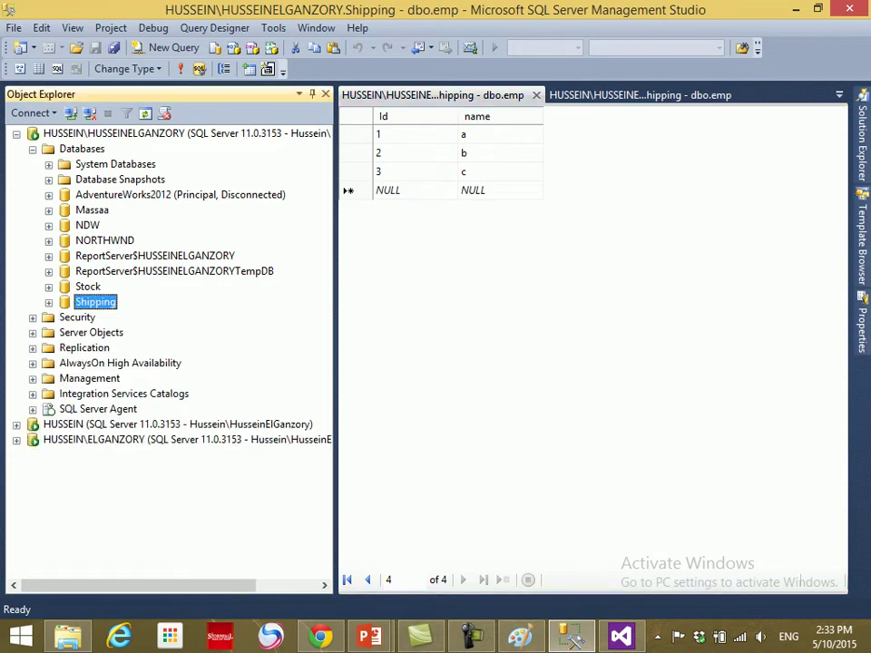
{"action": "right_click", "coordinate": [93, 302]}
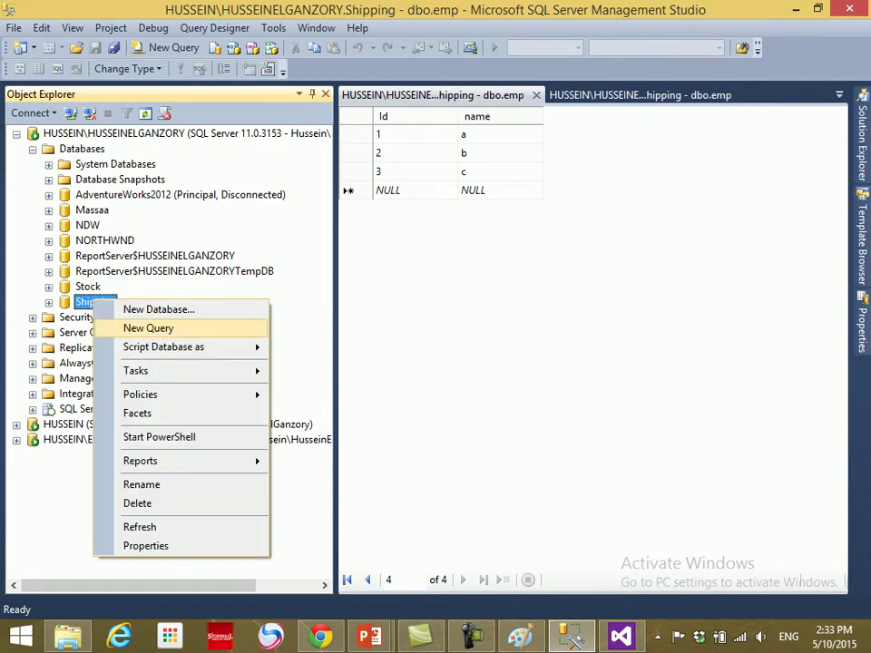
{"action": "mouse_move", "coordinate": [136, 370]}
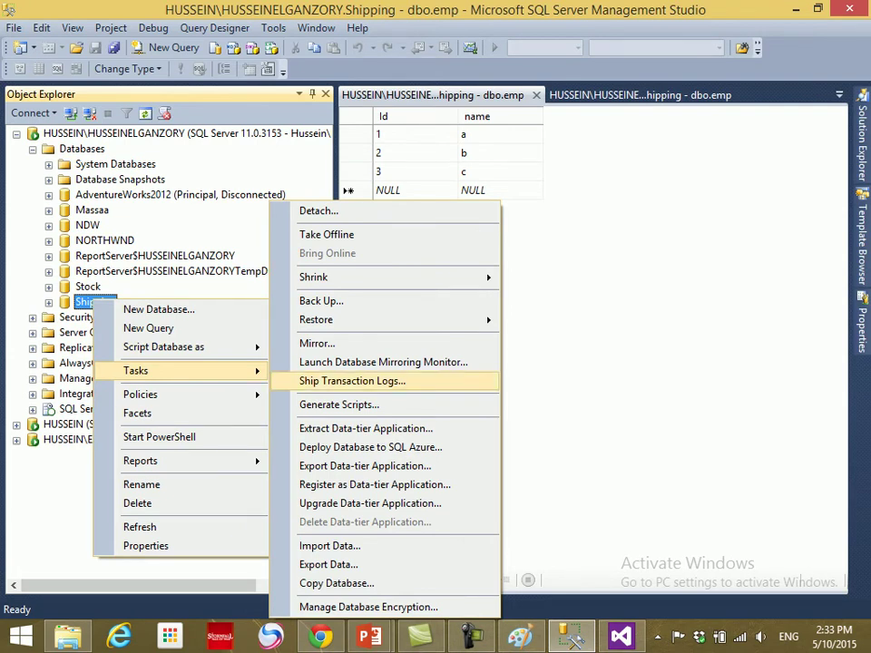
{"action": "left_click", "coordinate": [352, 381]}
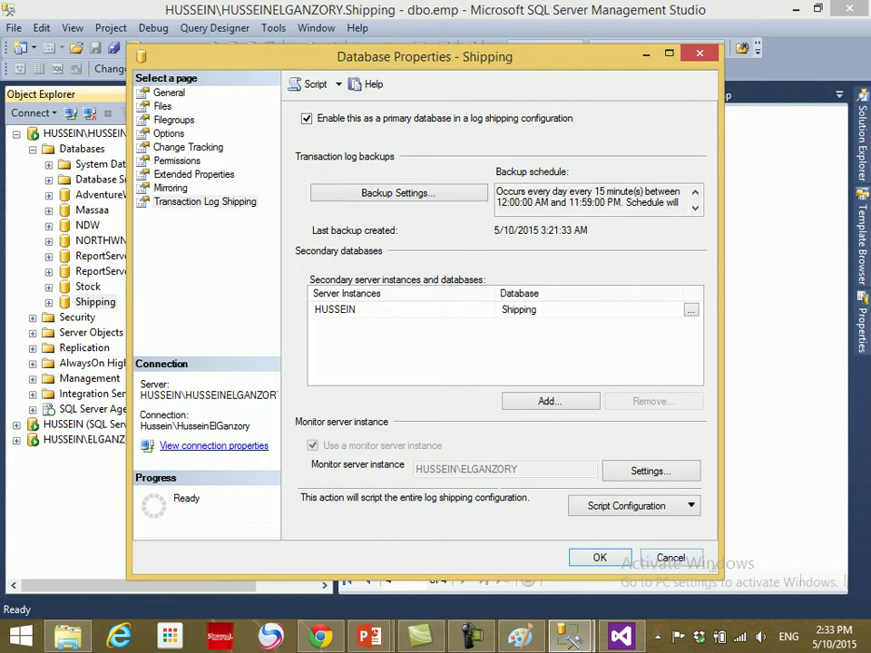
{"action": "key", "text": "Escape"}
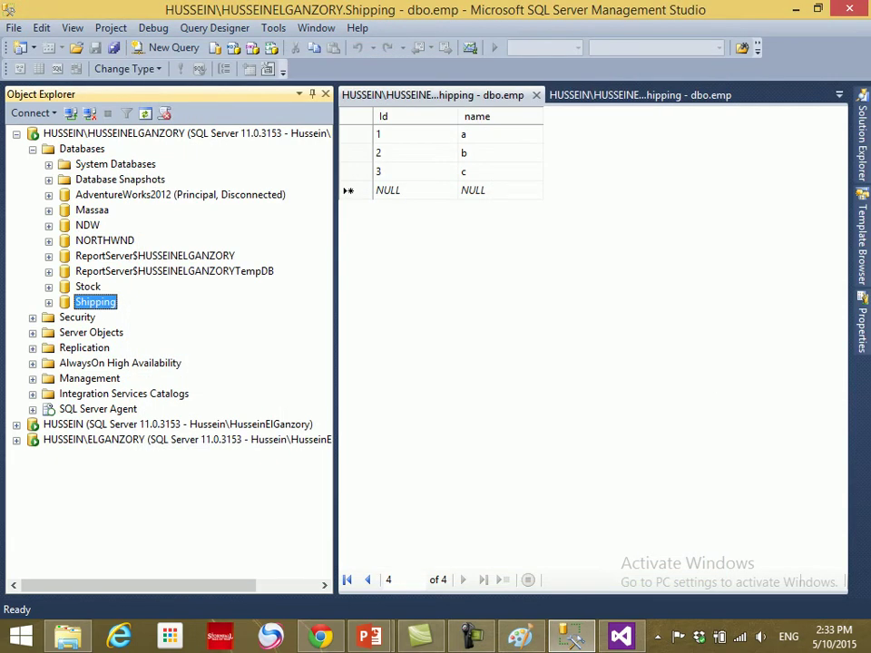
- Expand the tables of the Massaa database and open the top 200 rows of dbo.Emplyee
{"action": "left_click", "coordinate": [92, 210]}
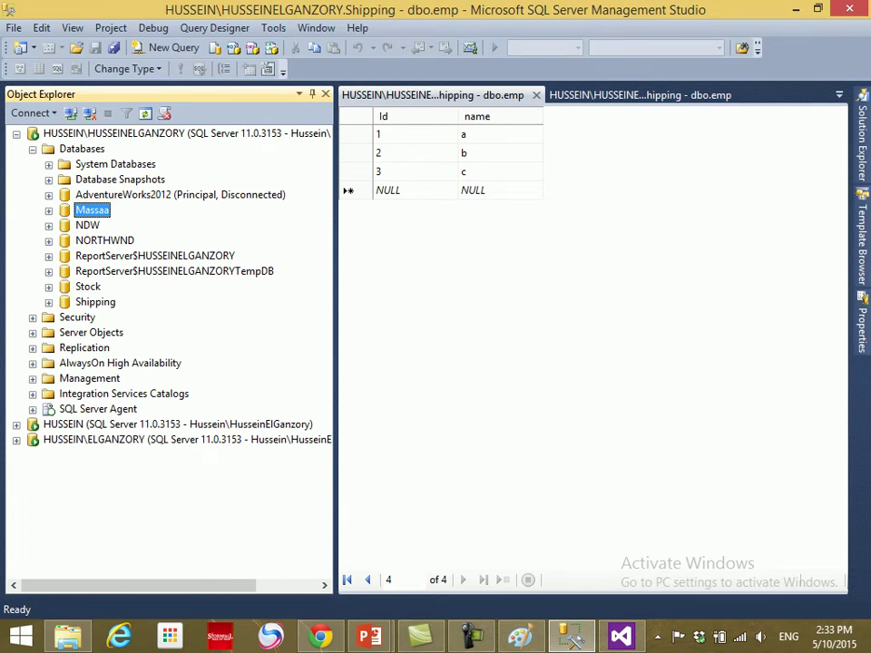
{"action": "right_click", "coordinate": [95, 211]}
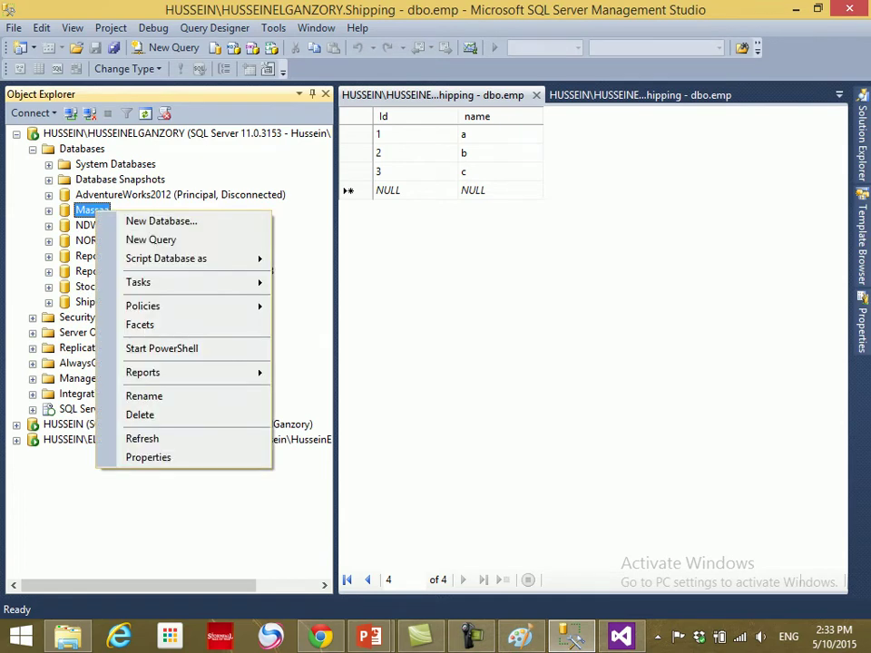
{"action": "left_click", "coordinate": [48, 210]}
{"action": "key", "text": "Down"}
{"action": "key", "text": "Down"}
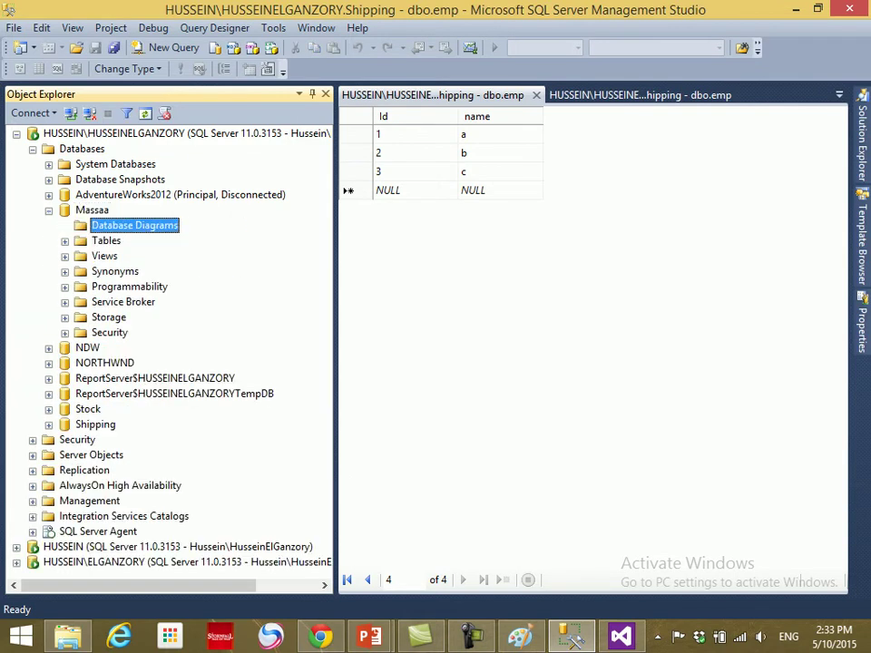
{"action": "key", "text": "Right"}
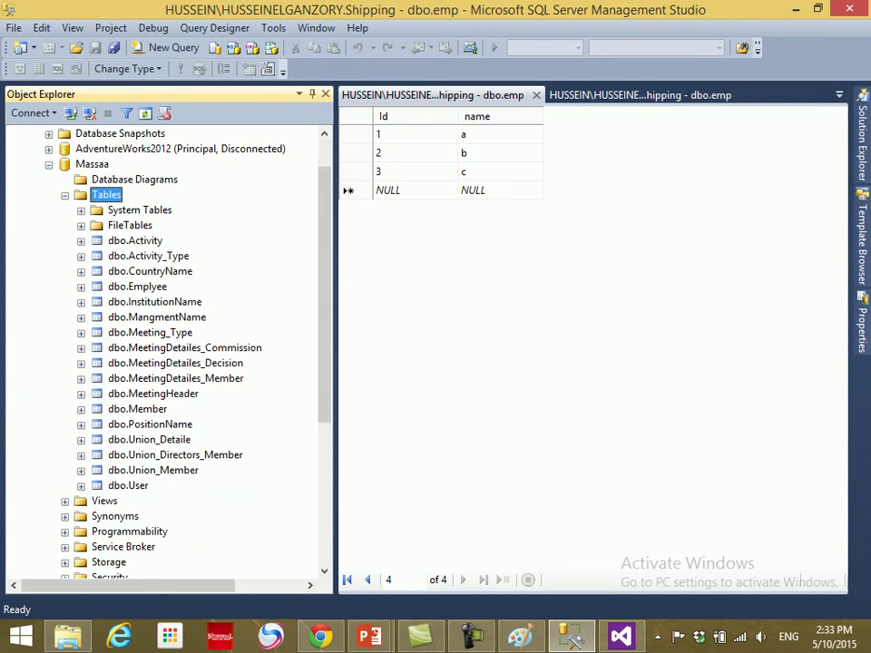
{"action": "right_click", "coordinate": [147, 286]}
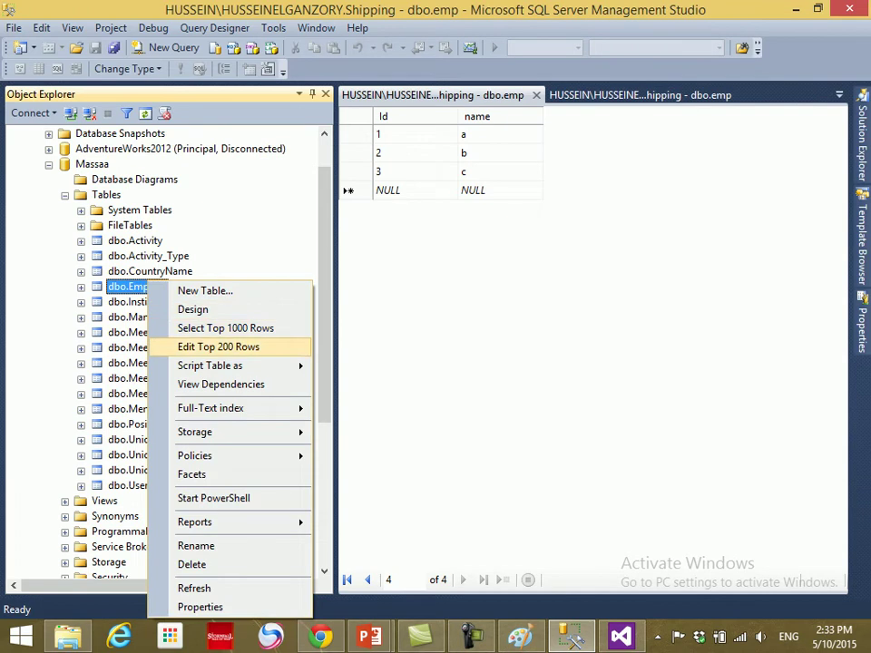
{"action": "key", "text": "Return"}
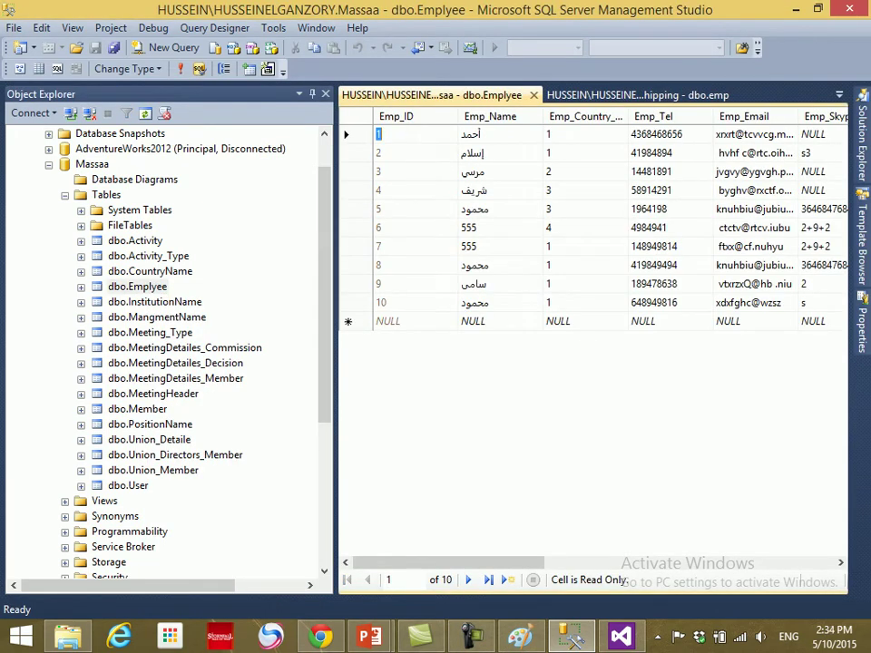
- Collapse the Massaa database and open its transaction log shipping settings
{"action": "left_click", "coordinate": [48, 164]}
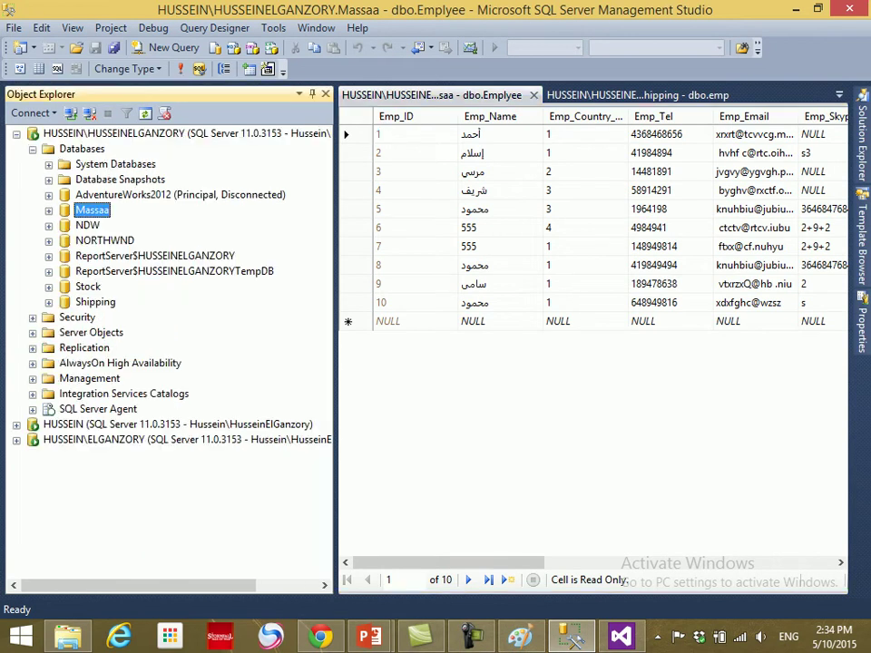
{"action": "right_click", "coordinate": [98, 210]}
{"action": "mouse_move", "coordinate": [181, 281]}
{"action": "key", "text": "Down"}
{"action": "key", "text": "Down"}
{"action": "key", "text": "Down"}
{"action": "key", "text": "Down"}
{"action": "key", "text": "Down"}
{"action": "key", "text": "Down"}
{"action": "key", "text": "Down"}
{"action": "key", "text": "Down"}
{"action": "key", "text": "Return"}
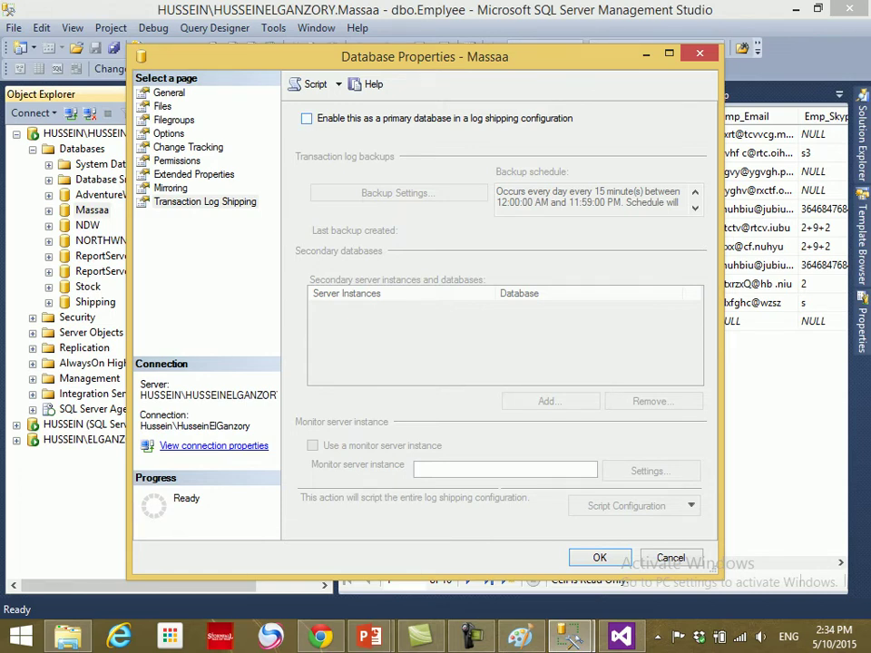
- Try to enable Massaa as a primary database in a log shipping configuration
{"action": "left_click", "coordinate": [307, 118]}
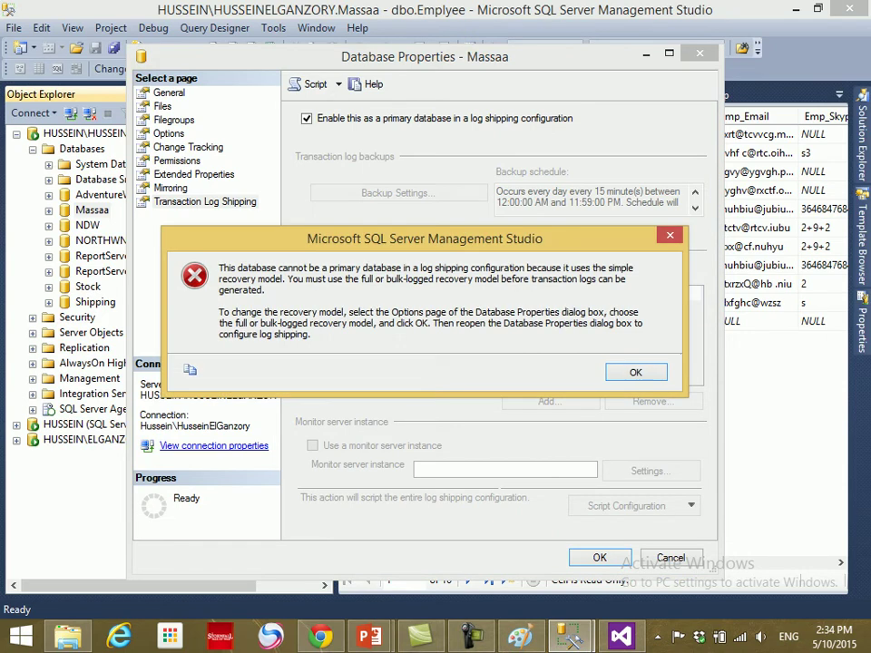
{"action": "left_click", "coordinate": [635, 372]}
{"action": "left_click", "coordinate": [670, 557]}
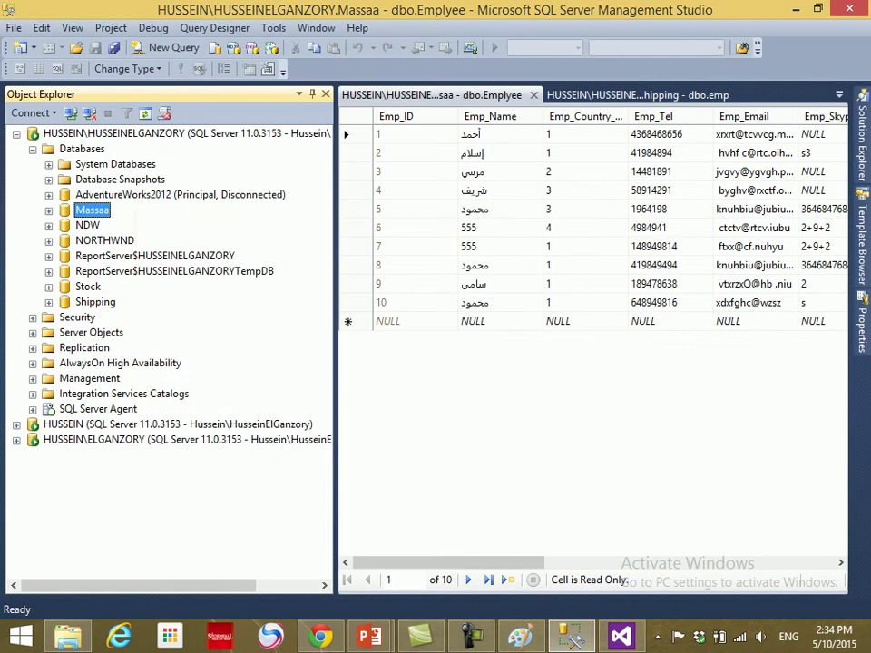
- Set the recovery model of the Massaa database to Full in its properties
{"action": "right_click", "coordinate": [96, 208]}
{"action": "key", "text": "Down"}
{"action": "key", "text": "Down"}
{"action": "key", "text": "Down"}
{"action": "key", "text": "Down"}
{"action": "key", "text": "Down"}
{"action": "key", "text": "Down"}
{"action": "key", "text": "Down"}
{"action": "key", "text": "Return"}
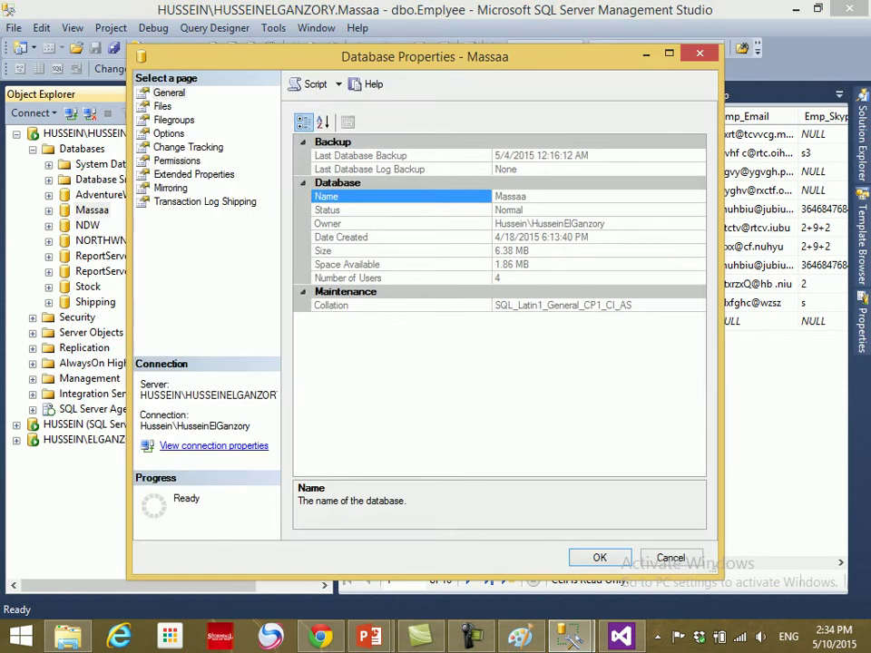
{"action": "left_click", "coordinate": [169, 133]}
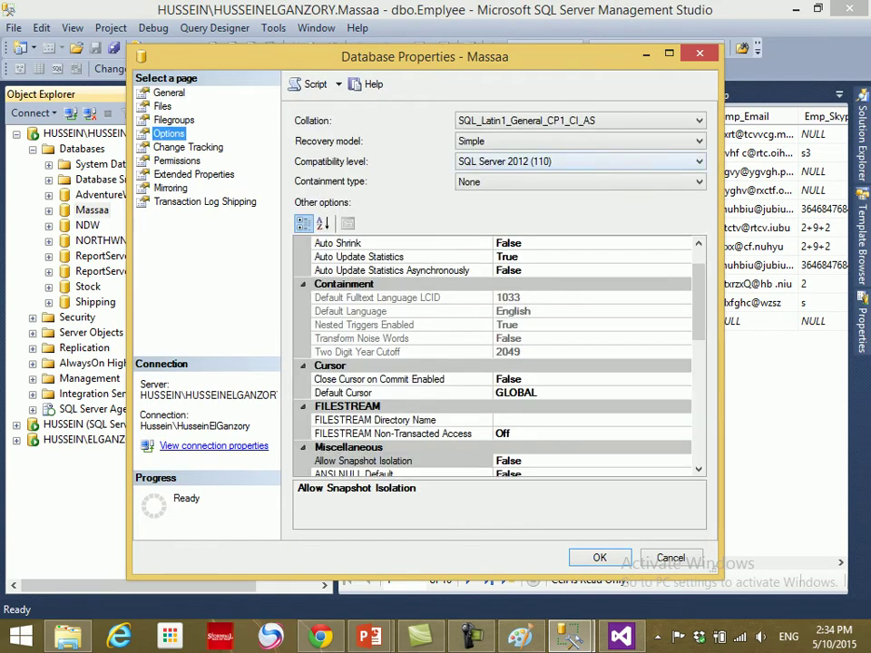
{"action": "left_click", "coordinate": [580, 140]}
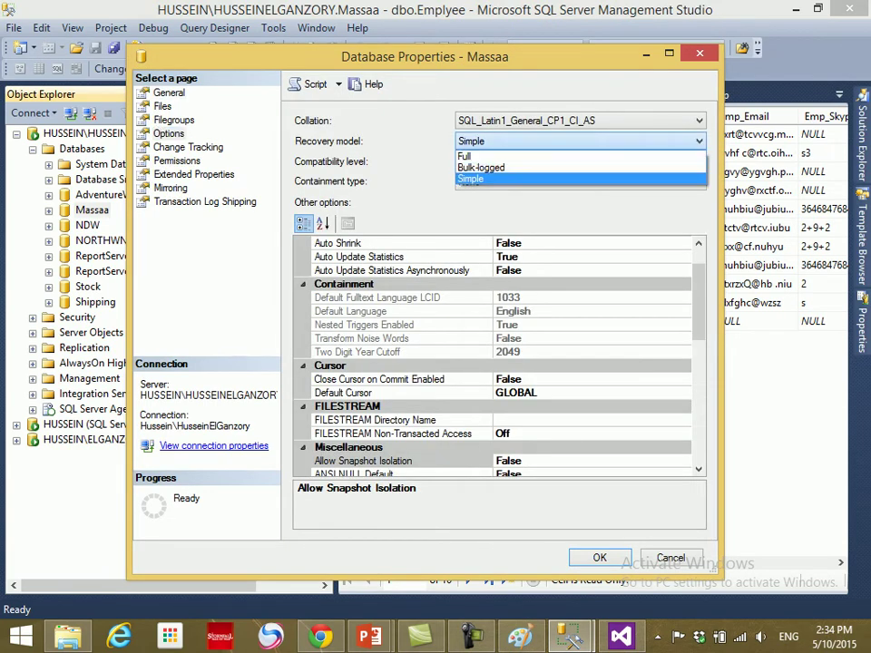
{"action": "key", "text": "Tab"}
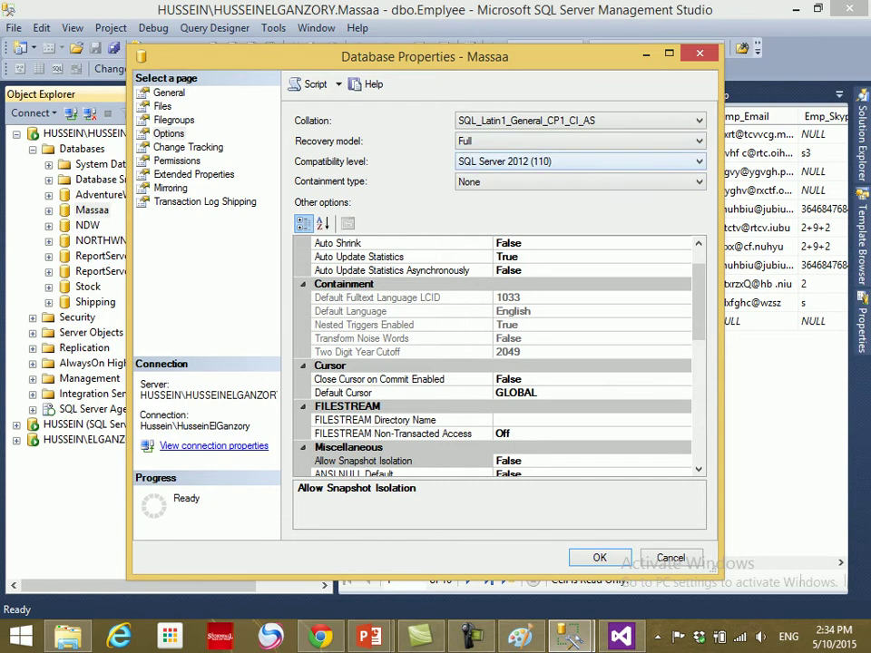
{"action": "key", "text": "Escape"}
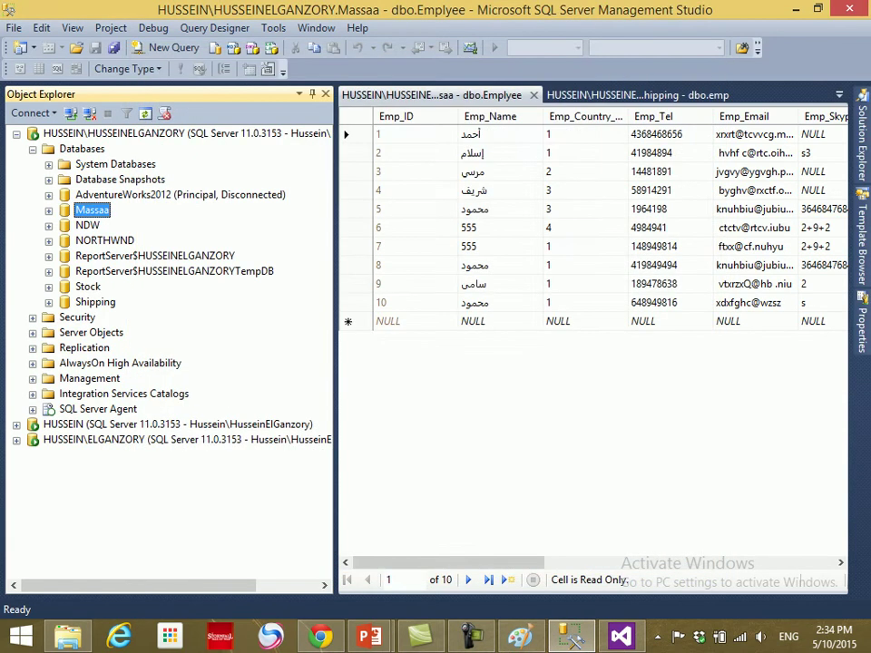
- Reopen the transaction log shipping settings of the Massaa database and enable it as a primary database
{"action": "right_click", "coordinate": [100, 207]}
{"action": "mouse_move", "coordinate": [143, 278]}
{"action": "key", "text": "Down"}
{"action": "key", "text": "Down"}
{"action": "key", "text": "Down"}
{"action": "key", "text": "Down"}
{"action": "key", "text": "Down"}
{"action": "key", "text": "Down"}
{"action": "key", "text": "Down"}
{"action": "key", "text": "Down"}
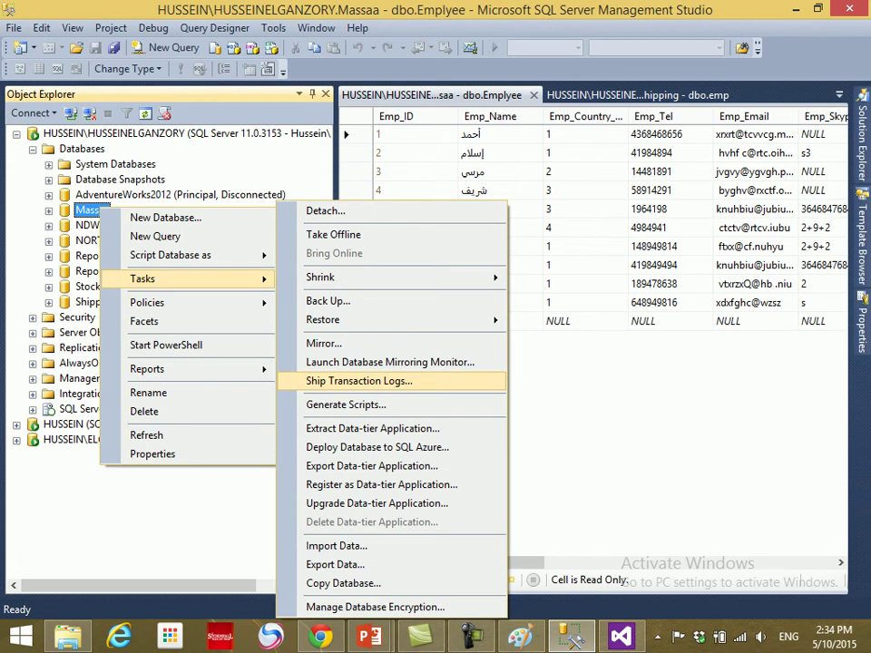
{"action": "key", "text": "Return"}
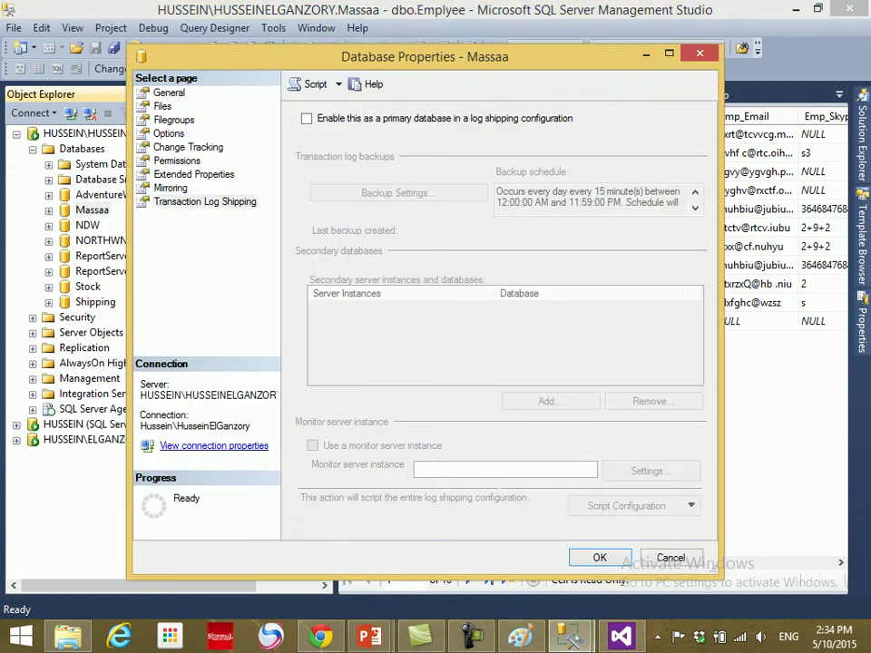
{"action": "key", "text": "space"}
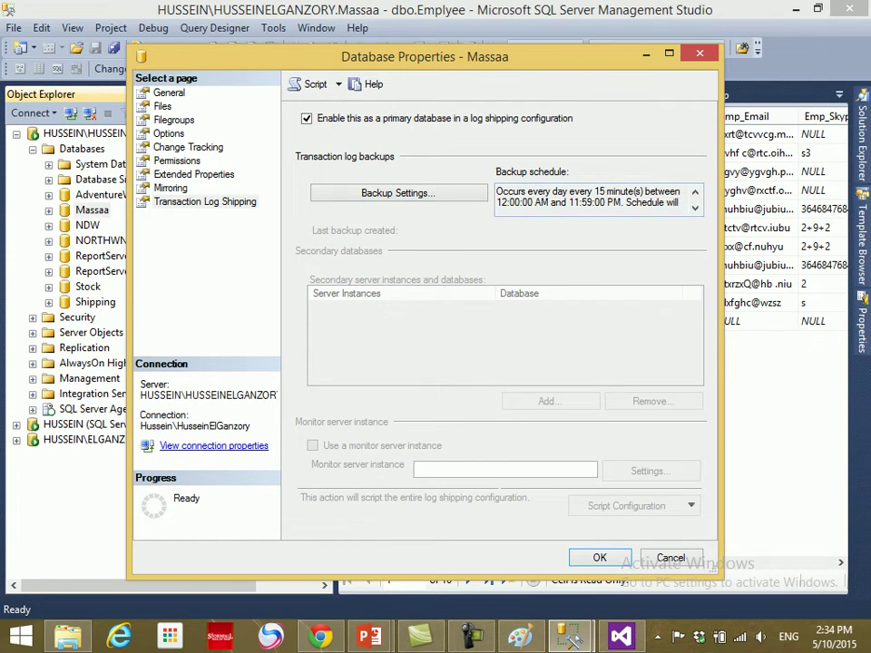
- Open the transaction log backup settings for Massaa with the local backup folder path ready for entry
{"action": "left_click_drag", "start_coordinate": [598, 191], "coordinate": [645, 192]}
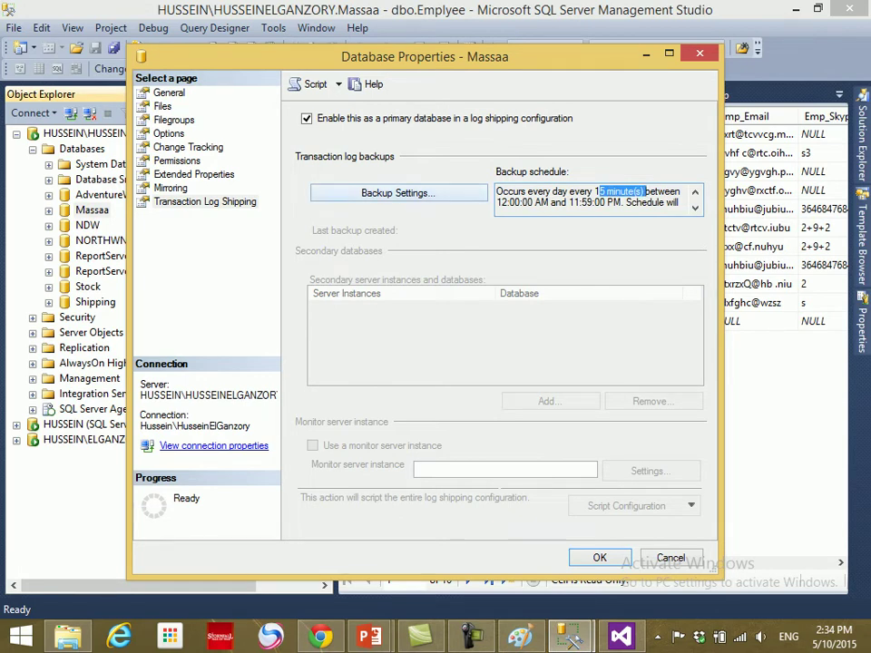
{"action": "left_click", "coordinate": [399, 192]}
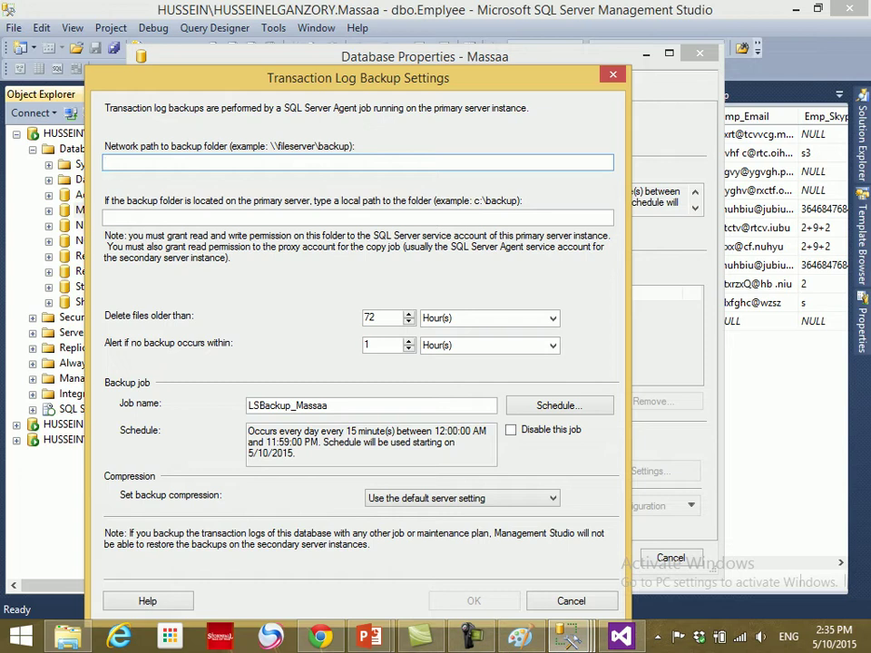
{"action": "left_click", "coordinate": [105, 217]}
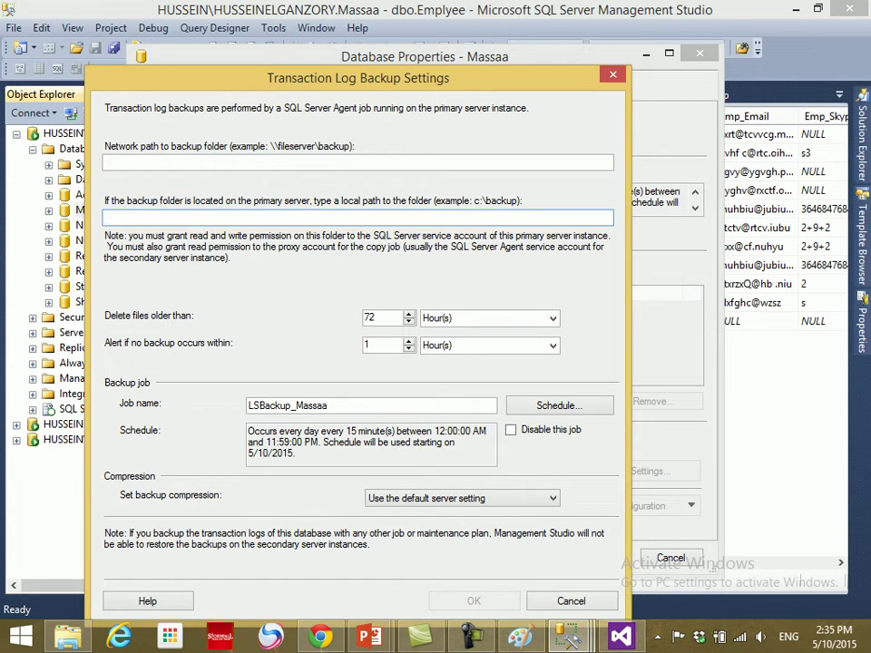
{"action": "left_click", "coordinate": [105, 162]}
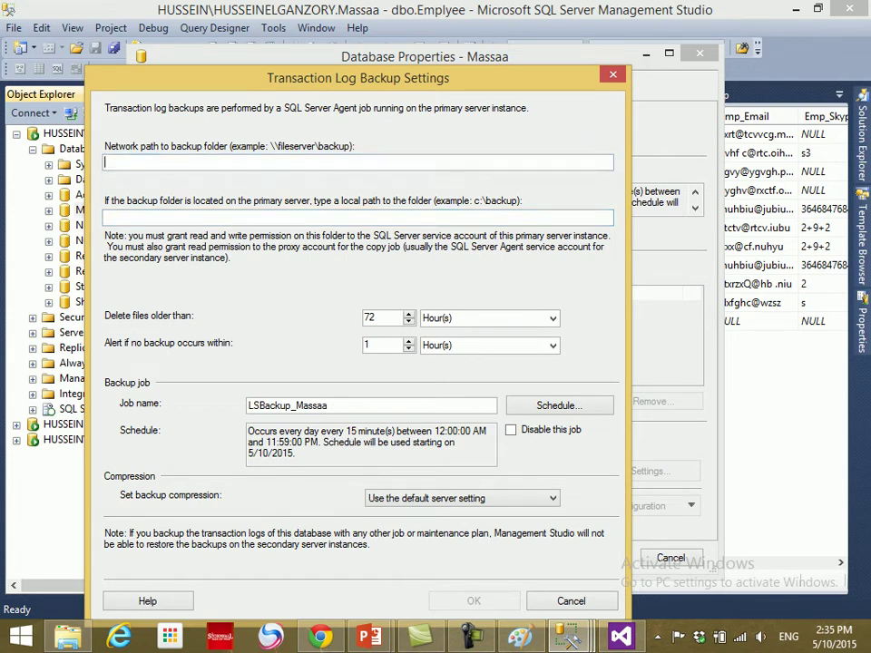
{"action": "left_click", "coordinate": [105, 218]}
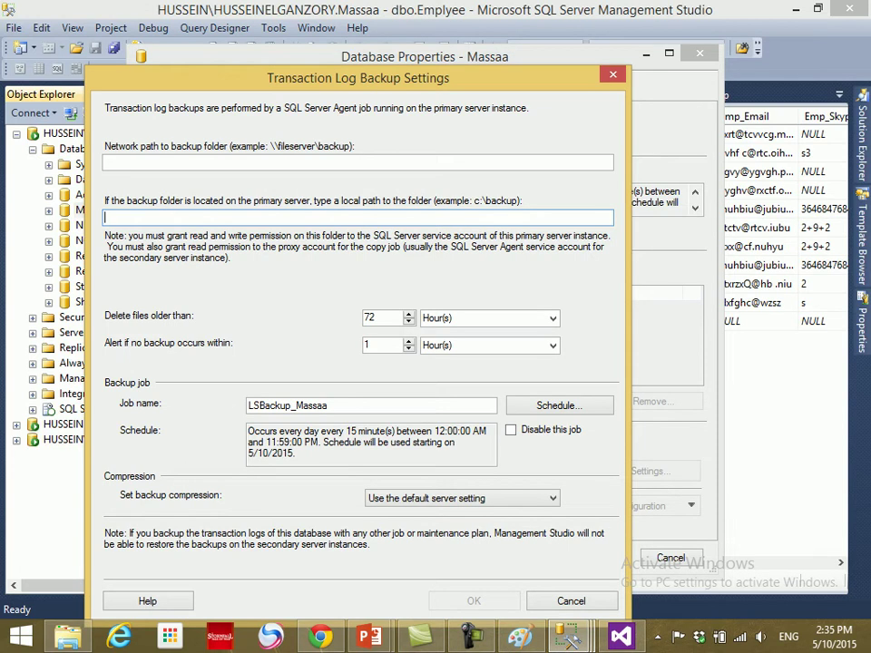
- Switch to File Explorer and create a folder named BackupShip on Local Disk (D:)
{"action": "left_click", "coordinate": [67, 637]}
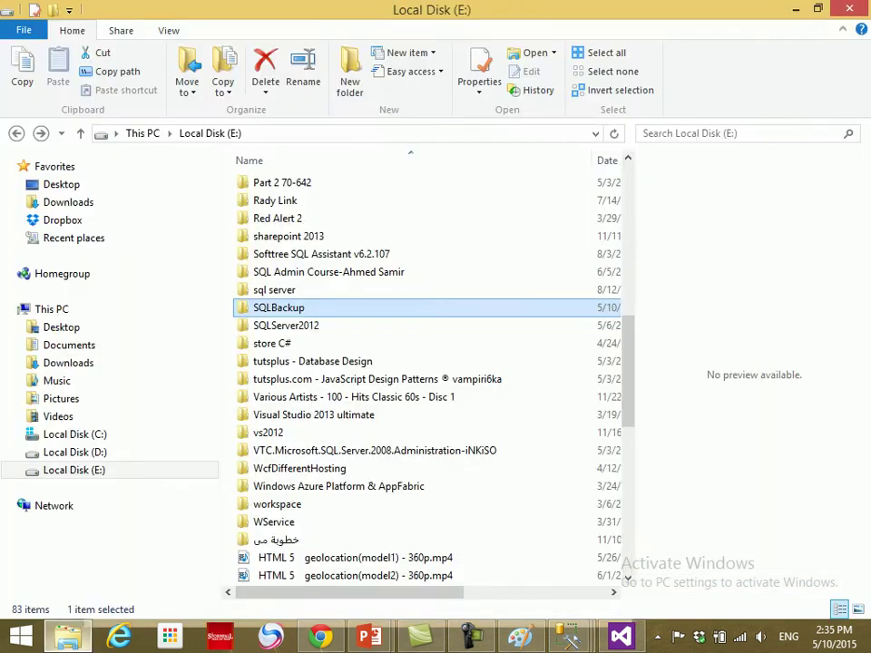
{"action": "left_click", "coordinate": [74, 451]}
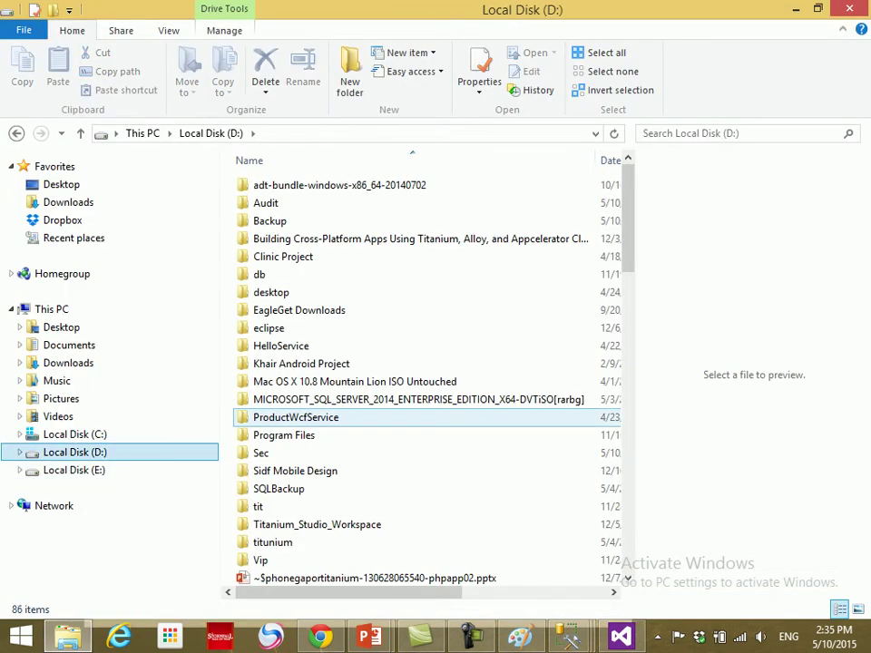
{"action": "key", "text": "ctrl+shift+n"}
{"action": "type", "text": "BackupS"}
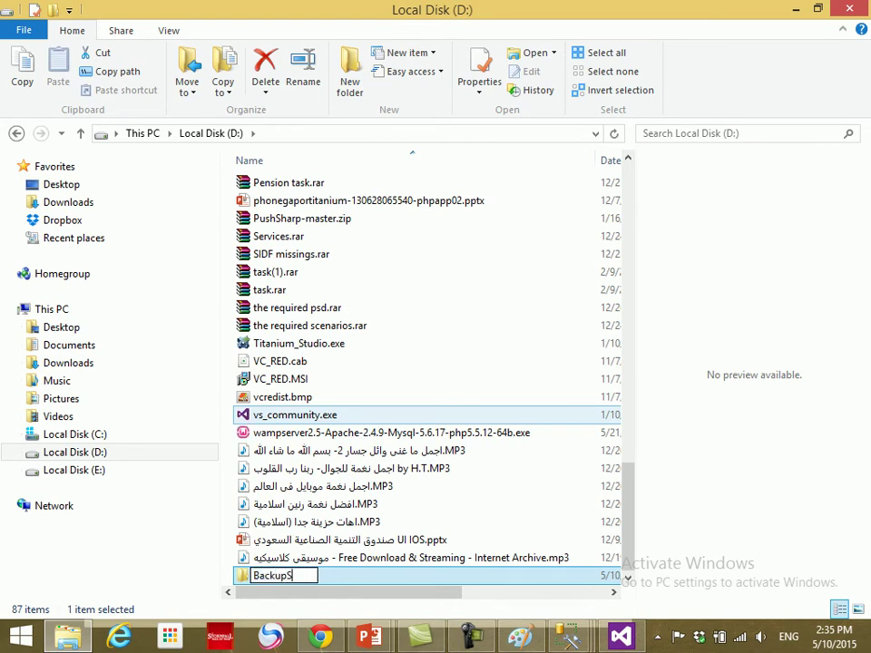
{"action": "type", "text": "hip"}
{"action": "key", "text": "Return"}
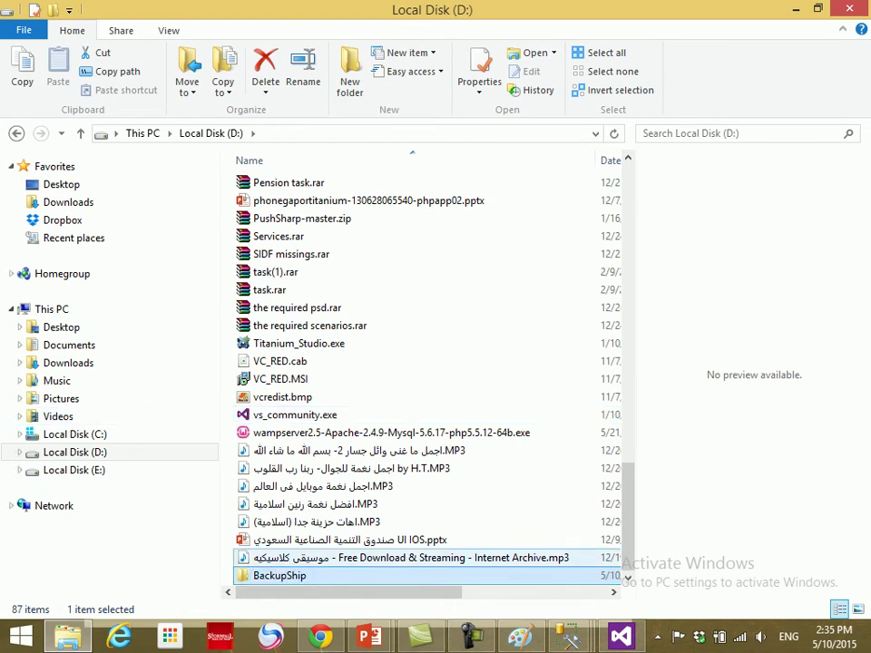
- Open the file sharing settings of the BackupShip folder and add Everyone to the people it is shared with
{"action": "right_click", "coordinate": [292, 576]}
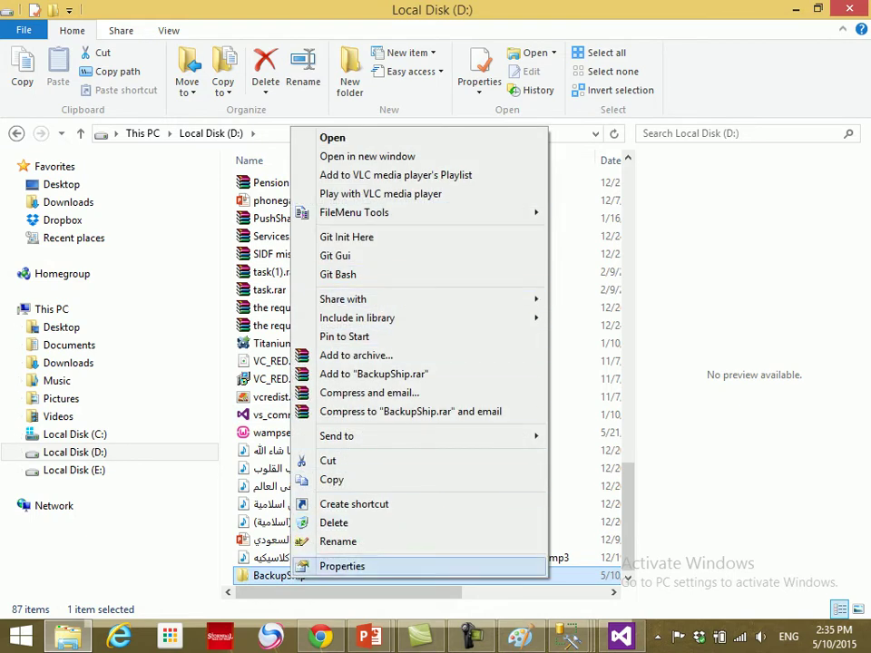
{"action": "left_click", "coordinate": [342, 566]}
{"action": "left_click", "coordinate": [366, 243]}
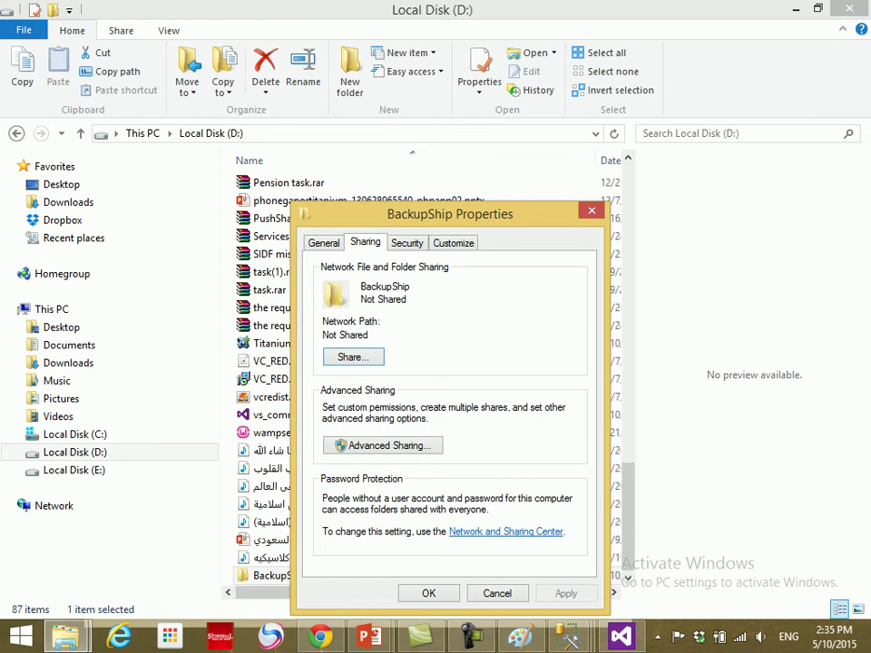
{"action": "left_click", "coordinate": [353, 356]}
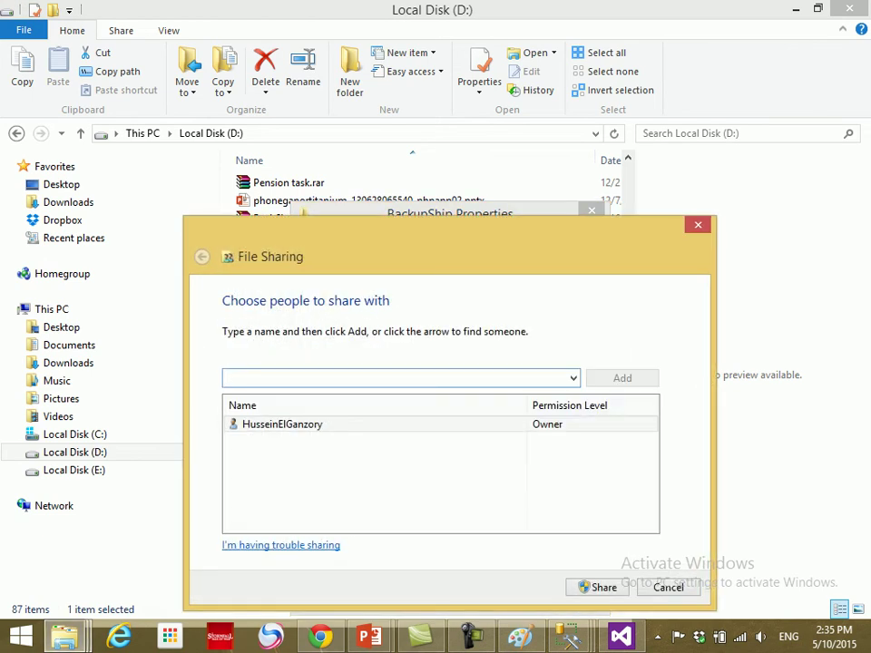
{"action": "left_click", "coordinate": [572, 378]}
{"action": "key", "text": "Down"}
{"action": "key", "text": "Down"}
{"action": "key", "text": "Down"}
{"action": "key", "text": "Down"}
{"action": "key", "text": "Down"}
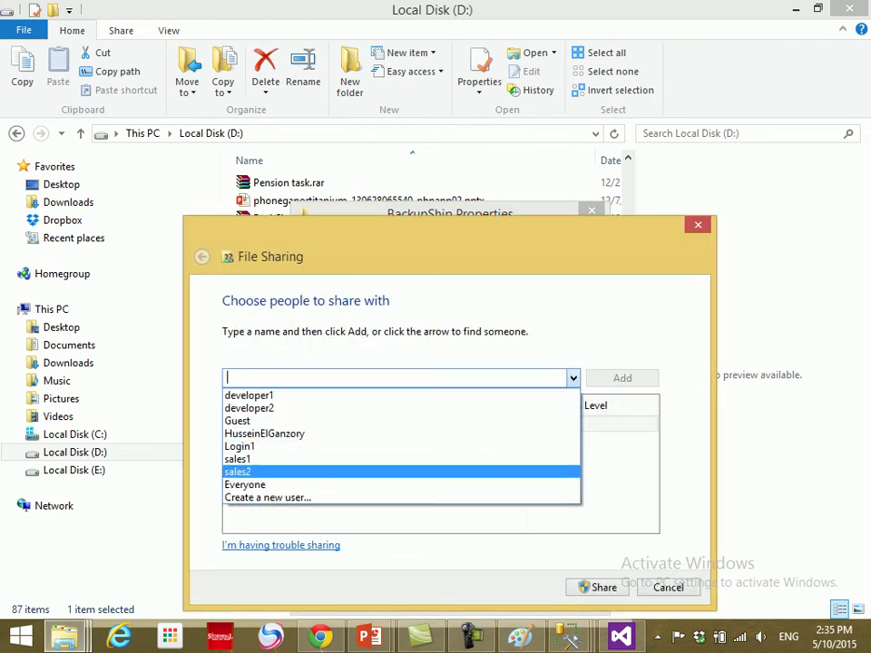
{"action": "key", "text": "Return"}
{"action": "key", "text": "Tab"}
{"action": "key", "text": "Return"}
- Give Everyone Read/Write permission, share the BackupShip folder and close its properties
{"action": "left_click", "coordinate": [562, 424]}
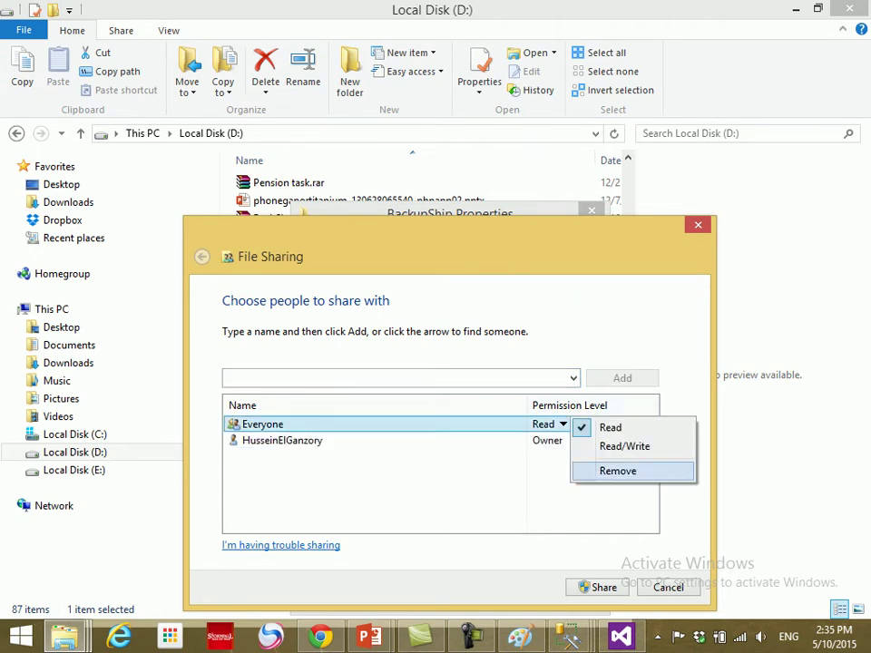
{"action": "left_click", "coordinate": [624, 445]}
{"action": "key", "text": "Return"}
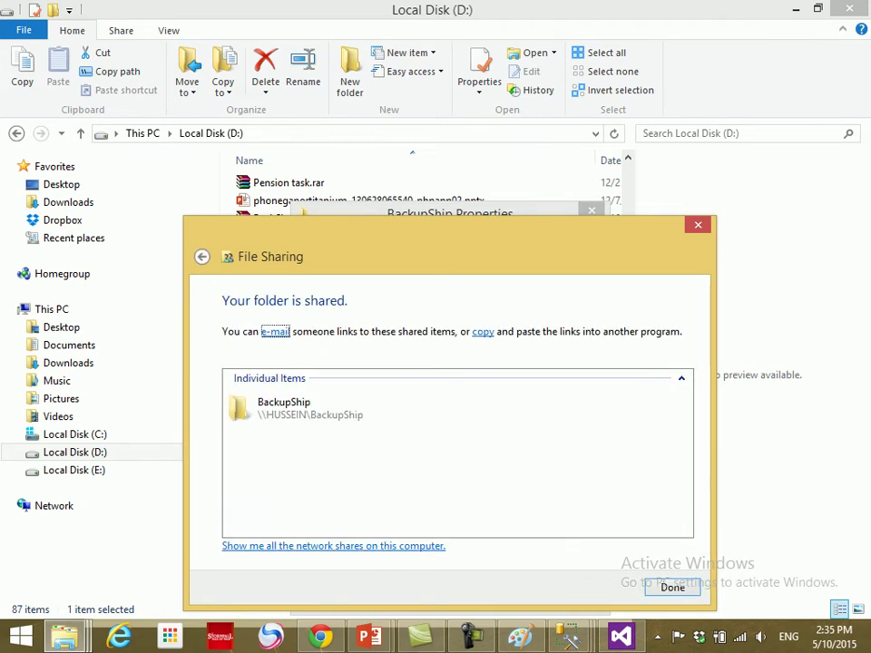
{"action": "key", "text": "Return"}
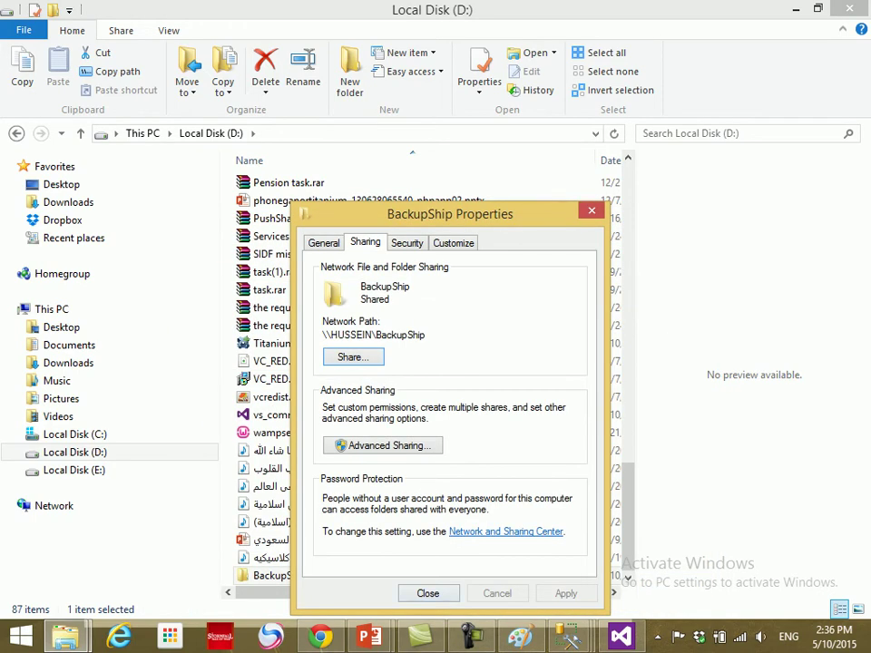
{"action": "left_click", "coordinate": [428, 594]}
- Copy the network path of the shared BackupShip folder from its sharing properties
{"action": "right_click", "coordinate": [319, 577]}
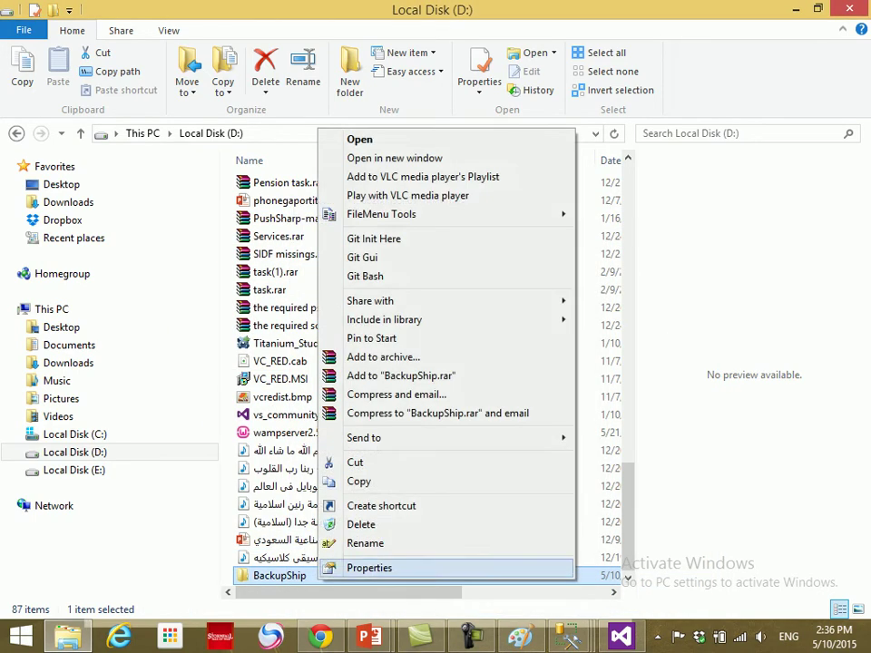
{"action": "key", "text": "Return"}
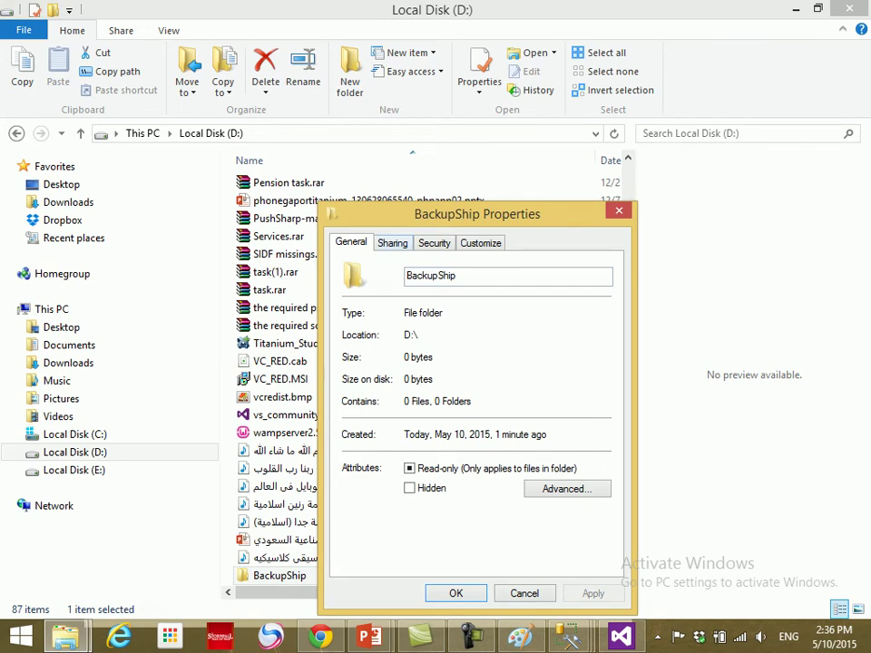
{"action": "key", "text": "ctrl+Tab"}
{"action": "left_click_drag", "start_coordinate": [349, 335], "coordinate": [453, 334]}
{"action": "right_click", "coordinate": [433, 336]}
{"action": "left_click", "coordinate": [474, 390]}
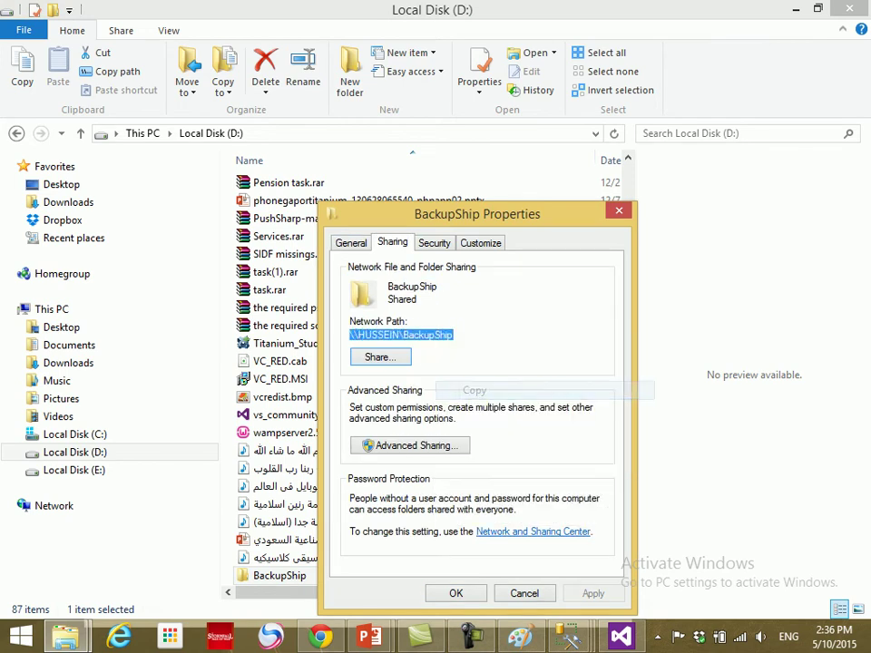
{"action": "left_click", "coordinate": [455, 593]}
- Return to SQL Server Management Studio and paste the BackupShip share path as the network path to the backup folder
{"action": "left_click", "coordinate": [569, 635]}
{"action": "left_click", "coordinate": [754, 531]}
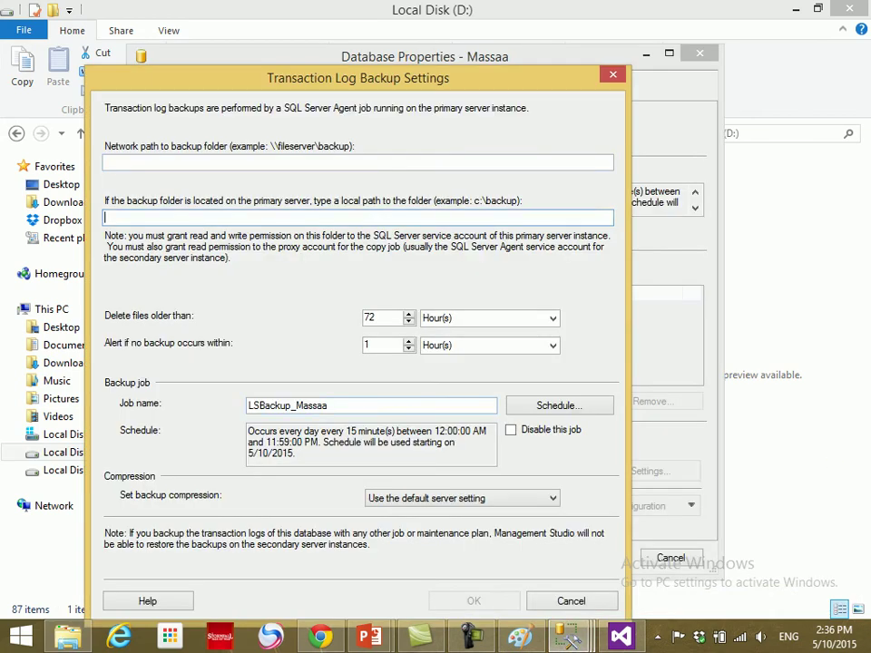
{"action": "right_click", "coordinate": [117, 161]}
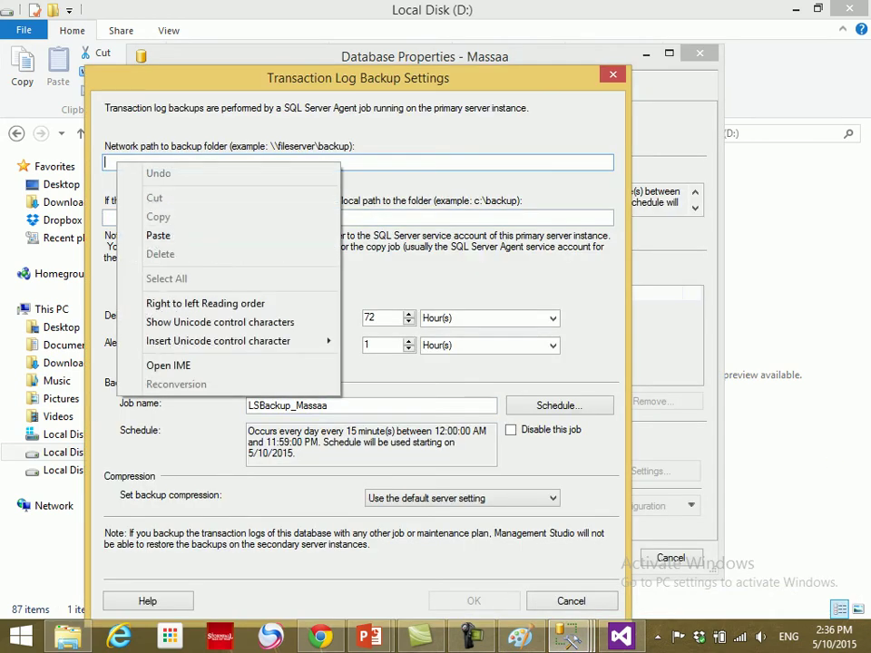
{"action": "left_click", "coordinate": [159, 235]}
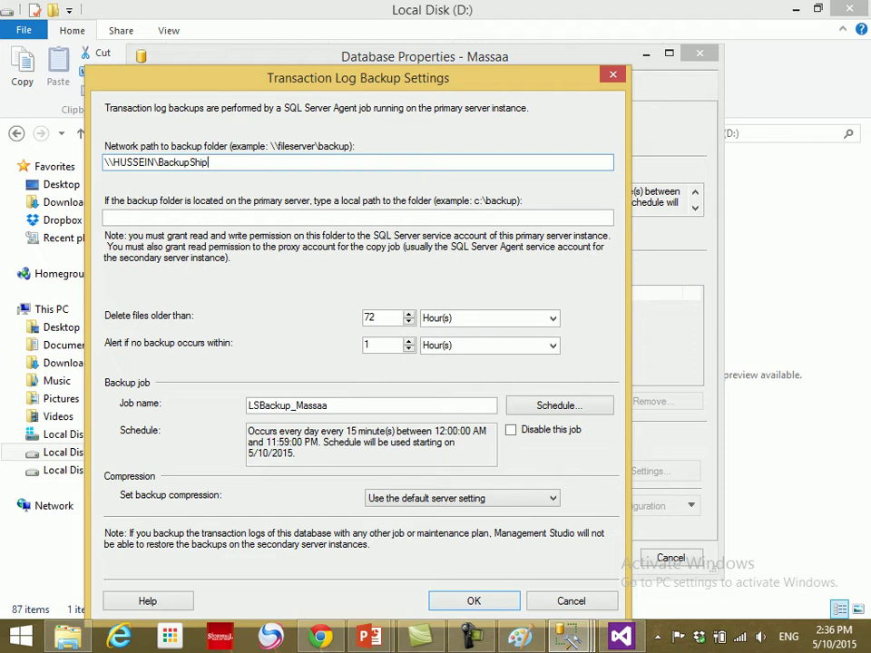
{"action": "left_click", "coordinate": [551, 318]}
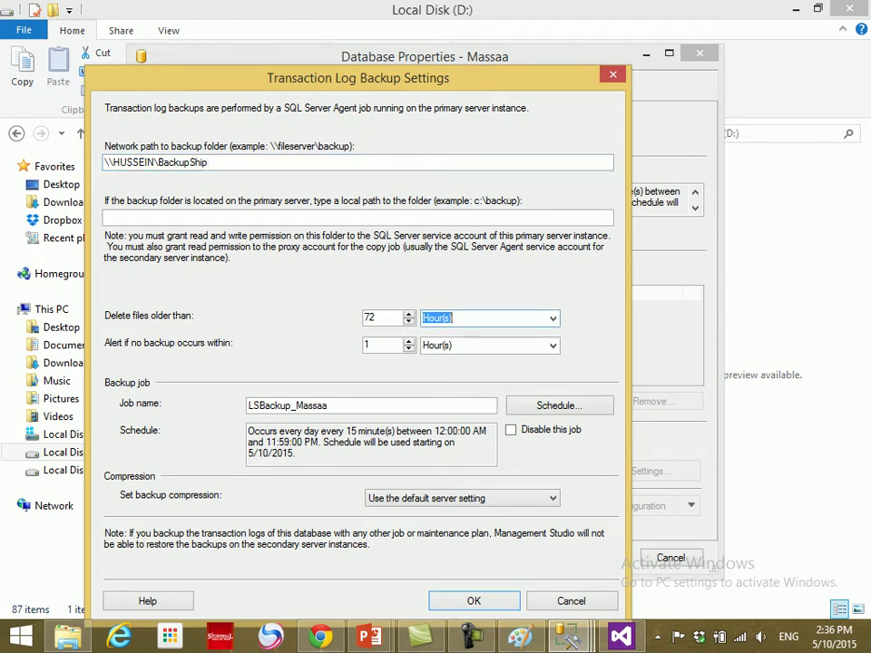
{"action": "key", "text": "Down"}
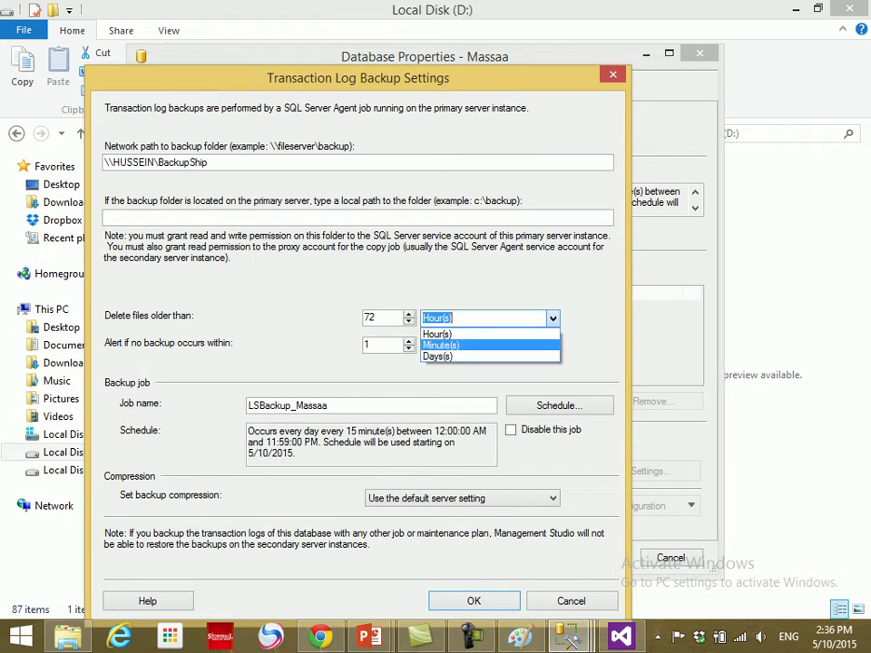
{"action": "key", "text": "Down"}
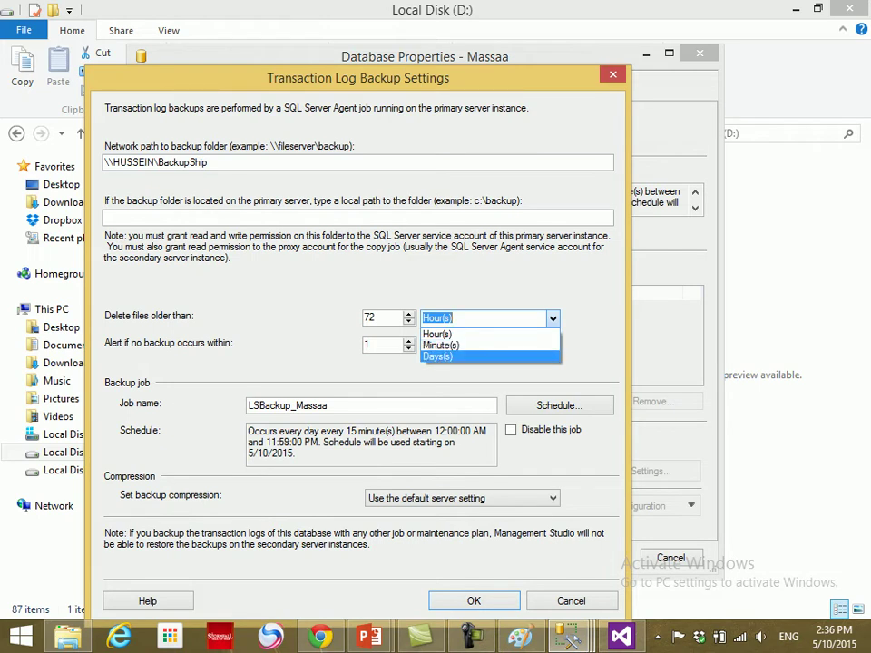
{"action": "key", "text": "Escape"}
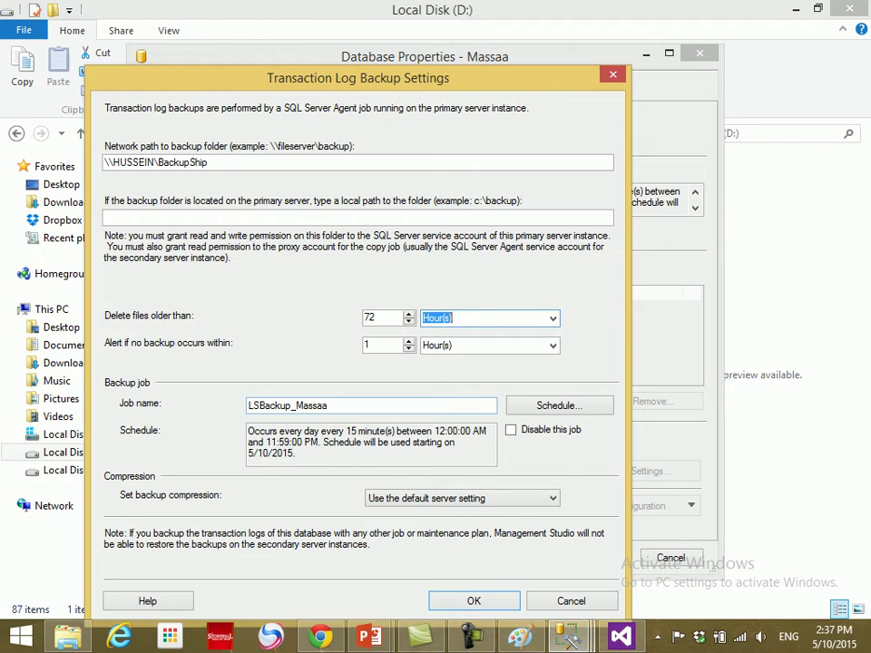
- Schedule the LSBackup_Massaa backup job to occur every 10 seconds within the day
{"action": "left_click", "coordinate": [559, 406]}
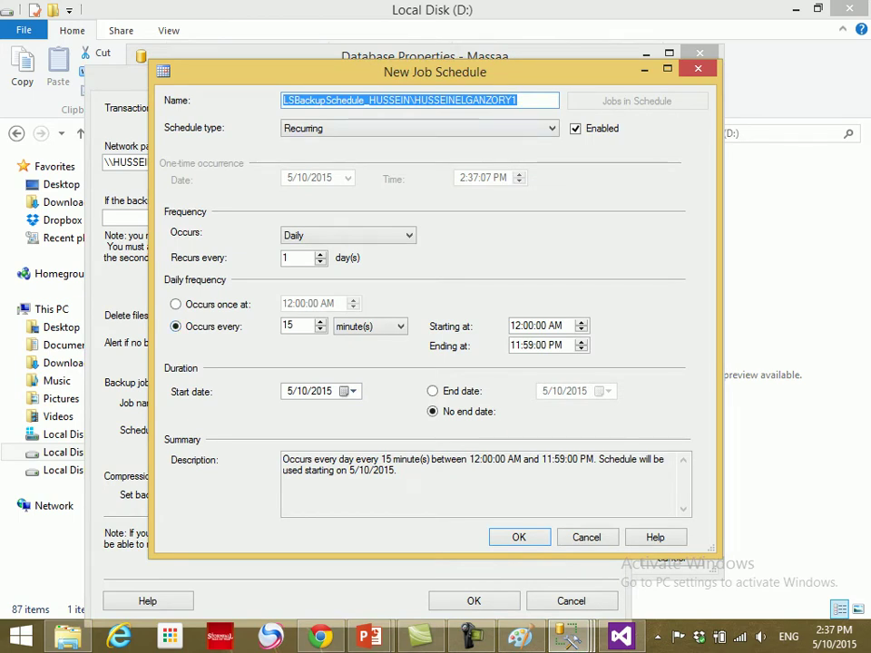
{"action": "double_click", "coordinate": [288, 325]}
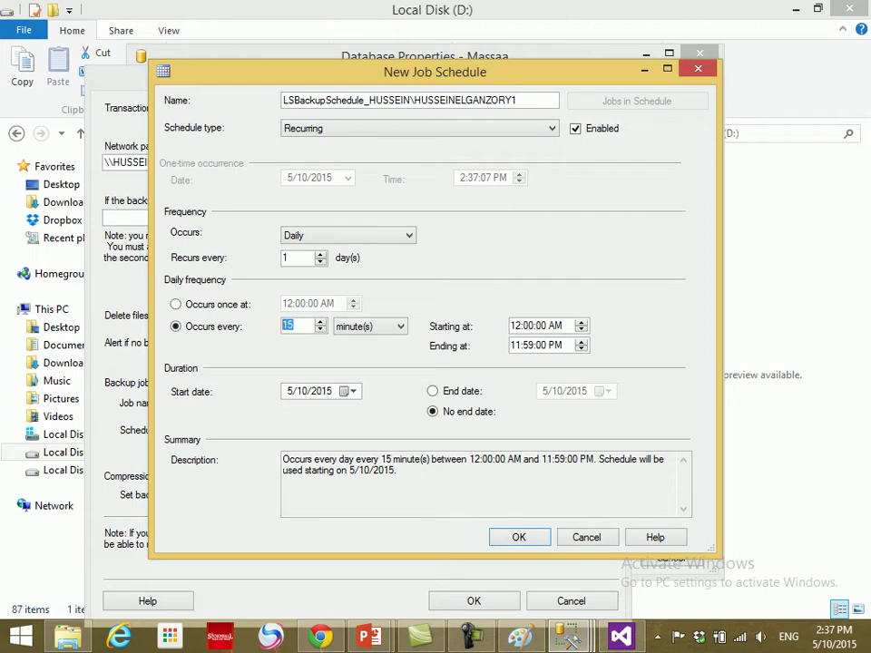
{"action": "left_click", "coordinate": [370, 325]}
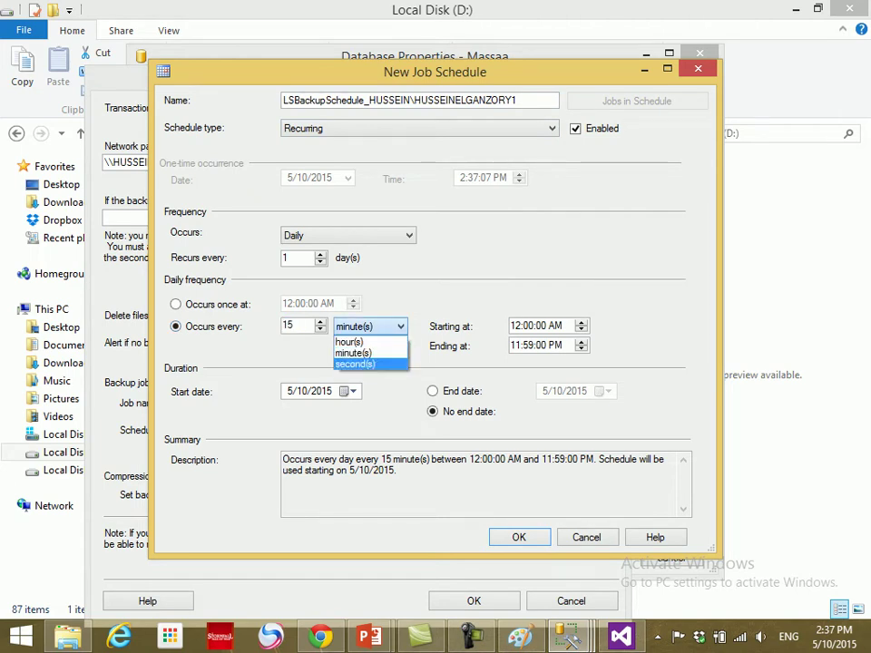
{"action": "key", "text": "Return"}
{"action": "type", "text": "2"}
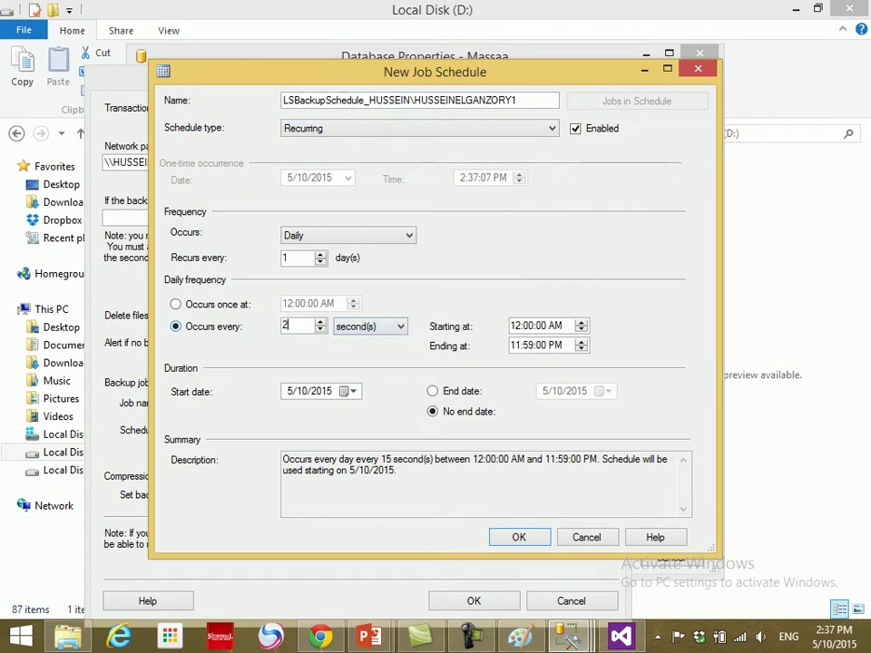
{"action": "key", "text": "BackSpace"}
{"action": "type", "text": "2"}
{"action": "key", "text": "BackSpace"}
{"action": "type", "text": "10"}
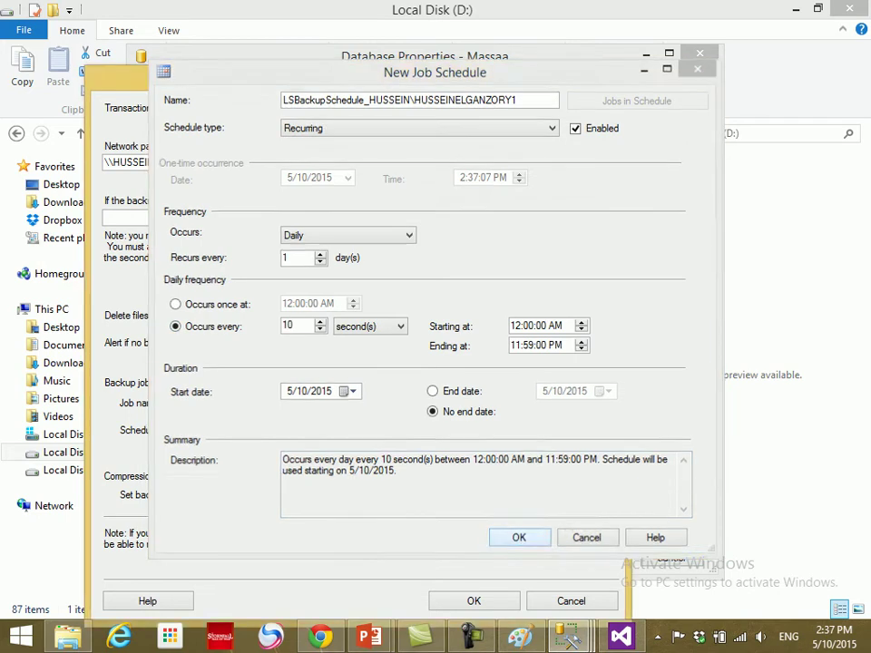
{"action": "key", "text": "Return"}
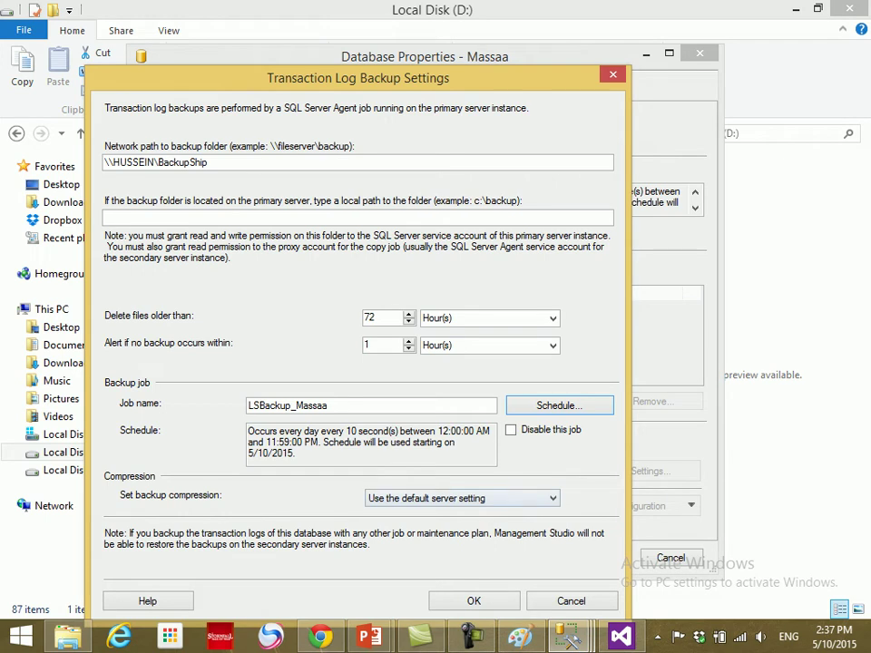
- Keep backup compression on the default server setting and accept the transaction log backup settings
{"action": "left_click", "coordinate": [461, 498]}
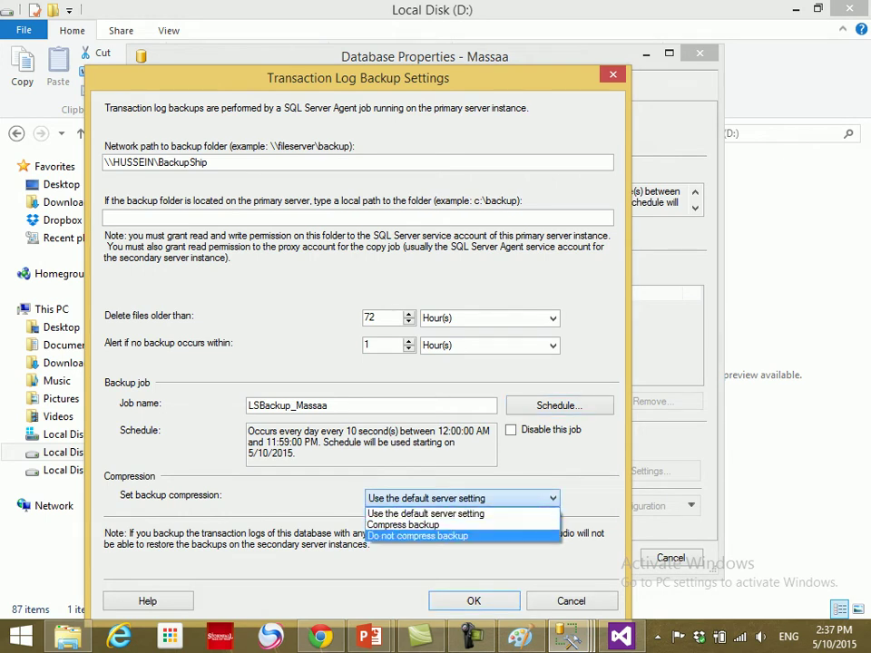
{"action": "key", "text": "Up"}
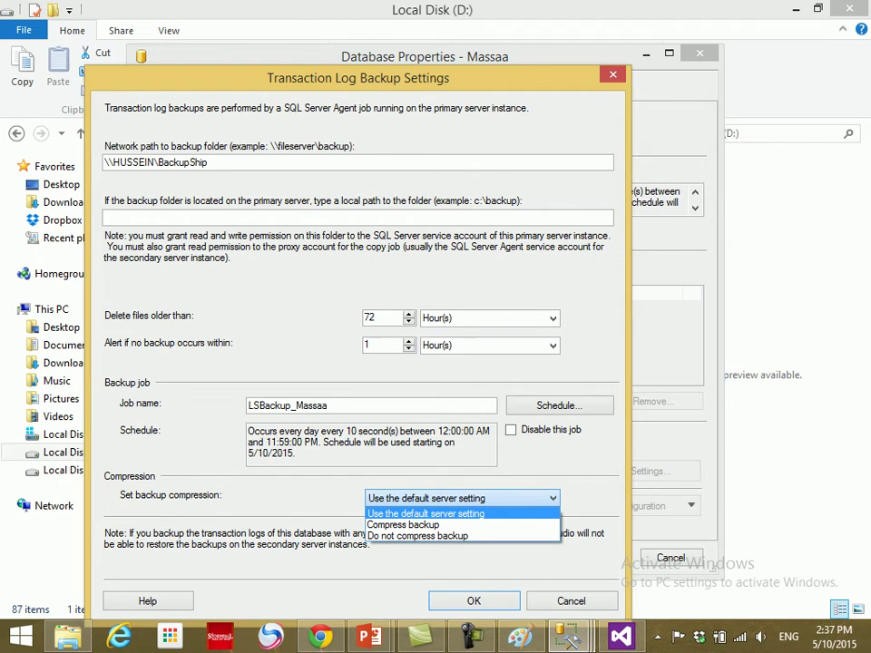
{"action": "key", "text": "Return"}
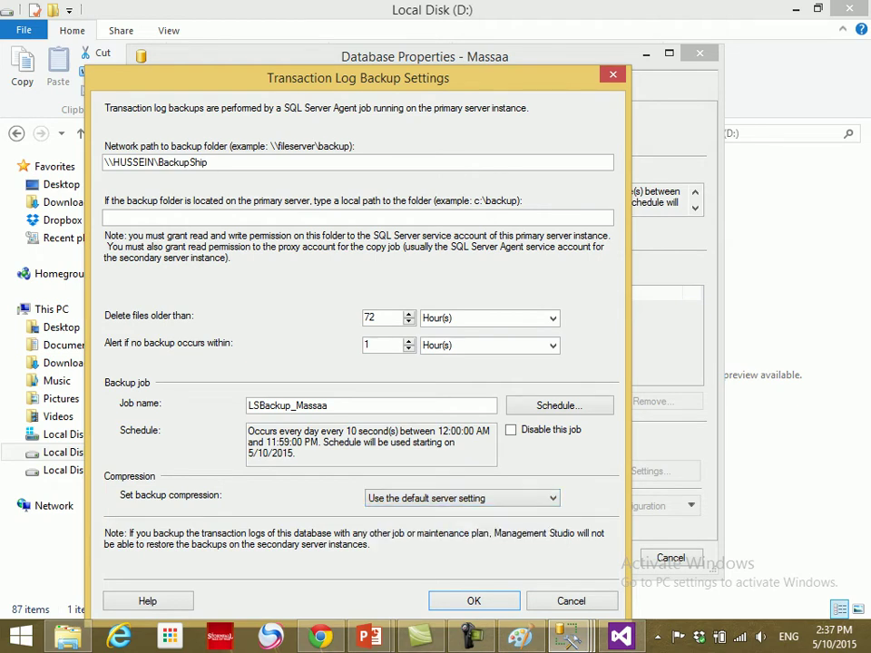
{"action": "key", "text": "Return"}
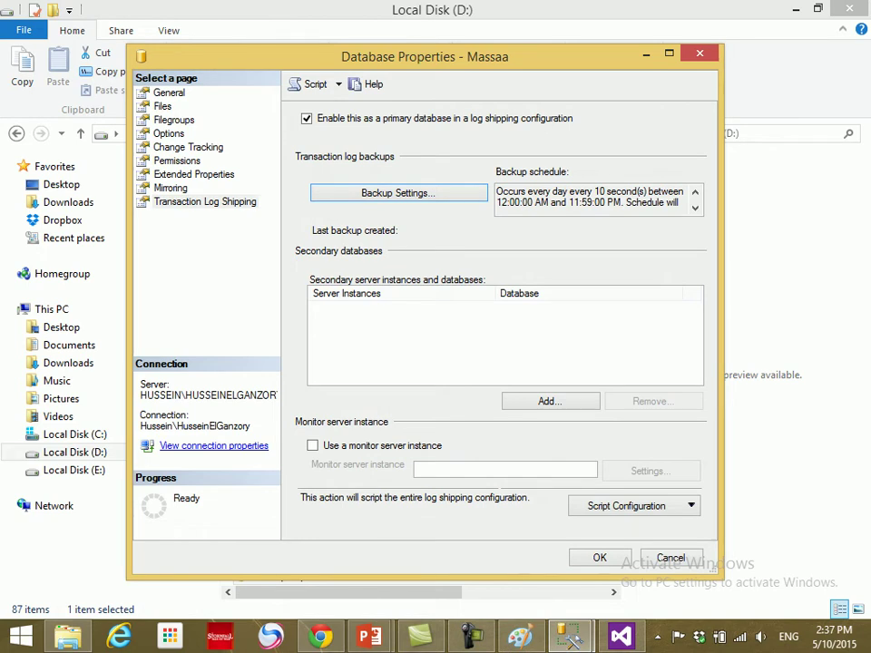
- Add a secondary database and connect to the machine's default SQL Server instance as its secondary server
{"action": "left_click", "coordinate": [551, 401]}
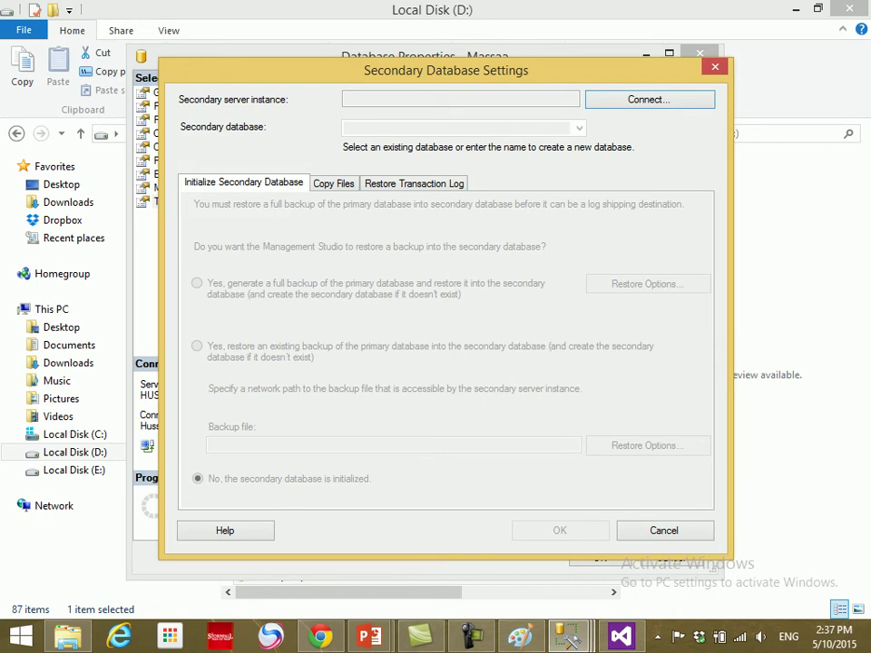
{"action": "left_click", "coordinate": [648, 99]}
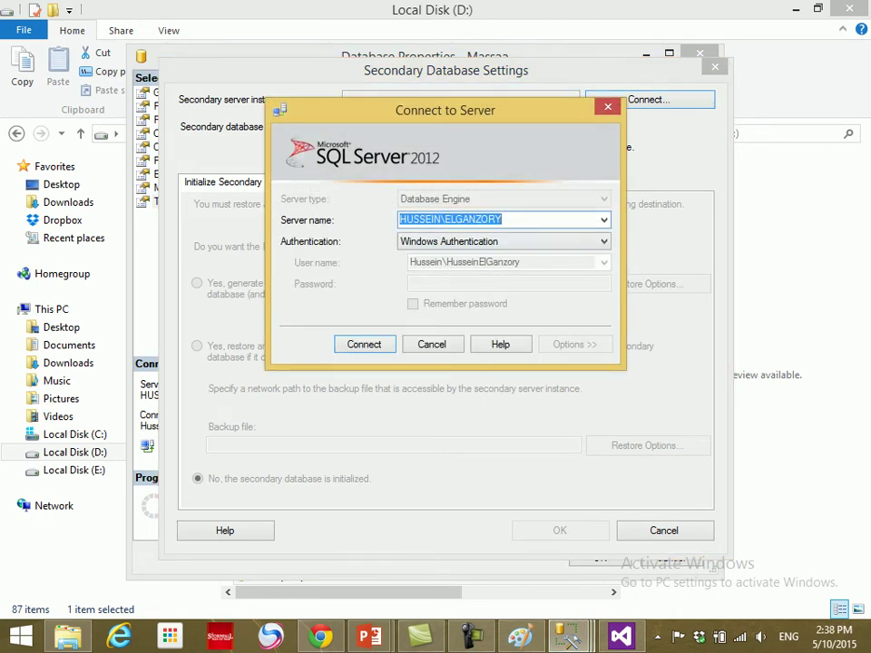
{"action": "key", "text": "Down"}
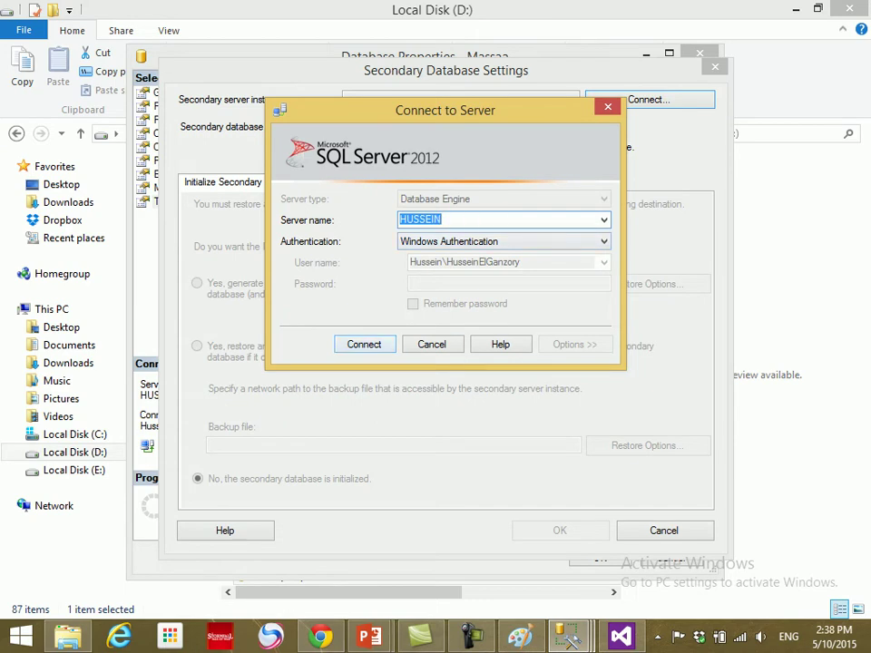
{"action": "left_click", "coordinate": [364, 343]}
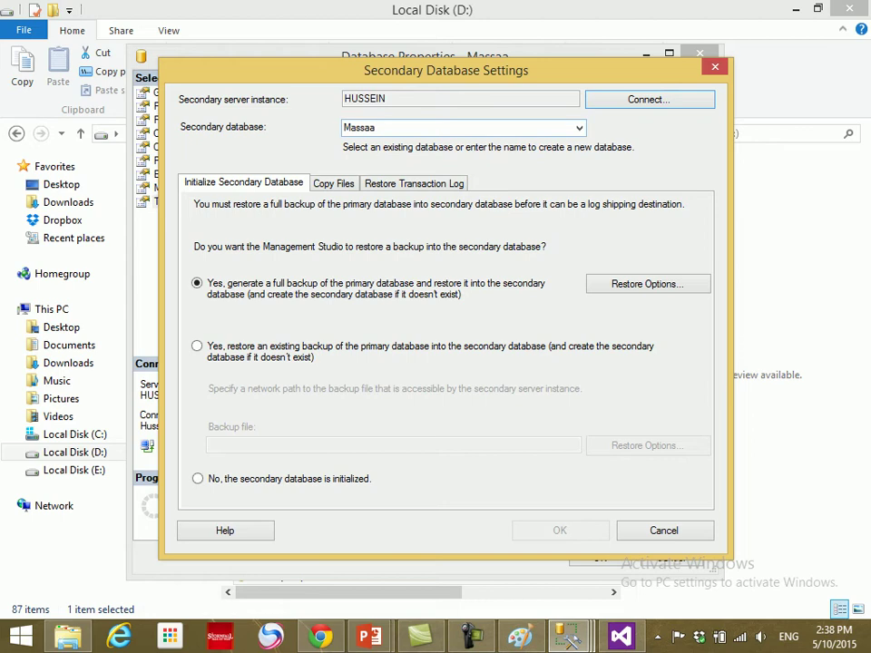
- Check the available secondary databases and compare the databases on the primary and secondary instances in Object Explorer, returning to the secondary database settings
{"action": "left_click", "coordinate": [578, 128]}
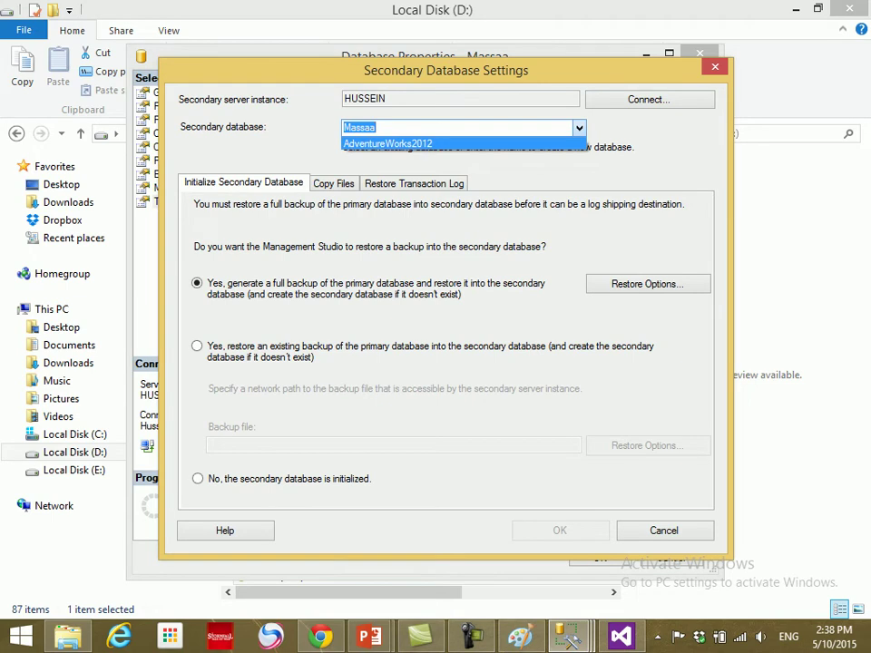
{"action": "key", "text": "Escape"}
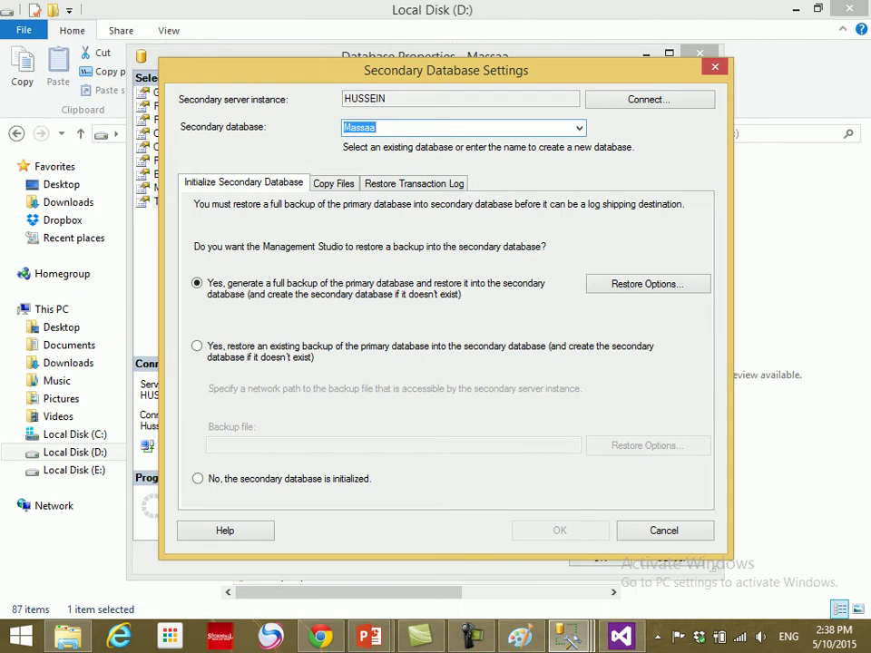
{"action": "left_click", "coordinate": [569, 636]}
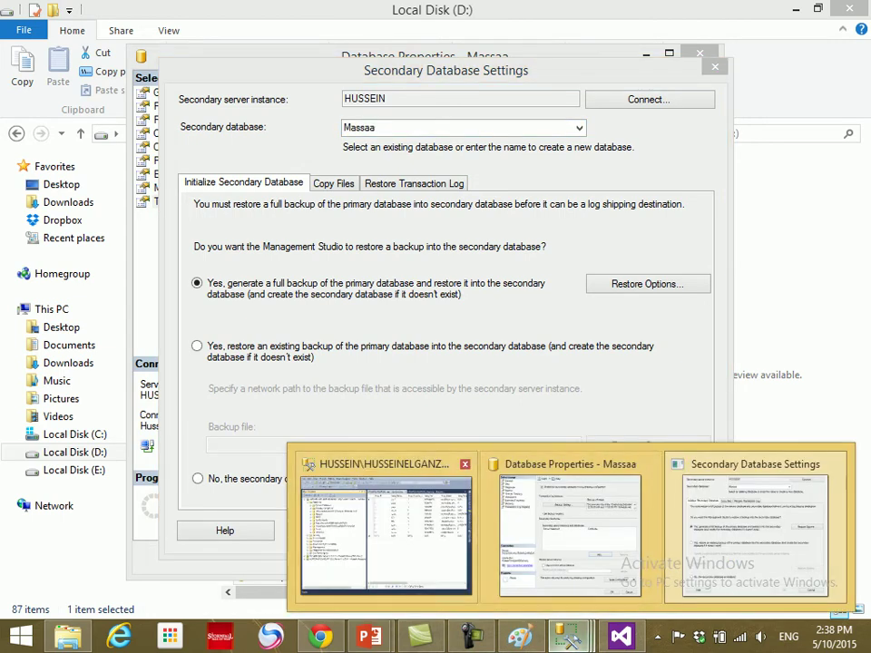
{"action": "left_click", "coordinate": [386, 535]}
{"action": "double_click", "coordinate": [177, 424]}
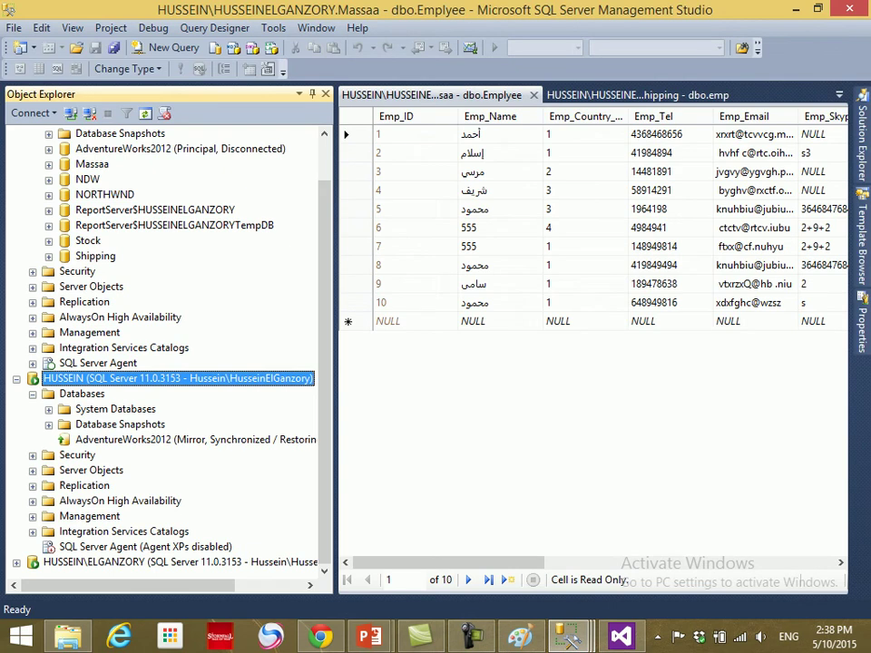
{"action": "left_click", "coordinate": [92, 164]}
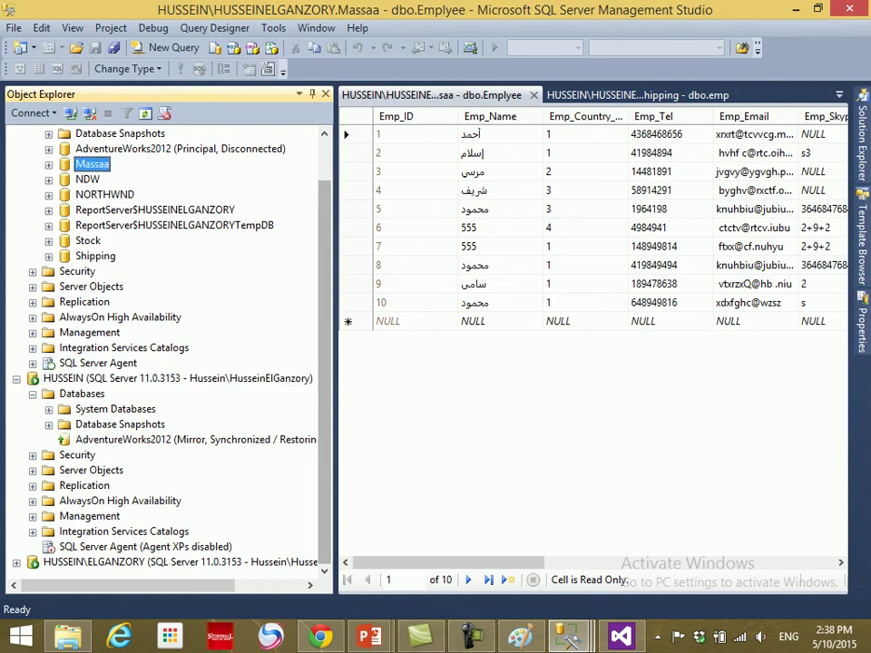
{"action": "mouse_move", "coordinate": [567, 635]}
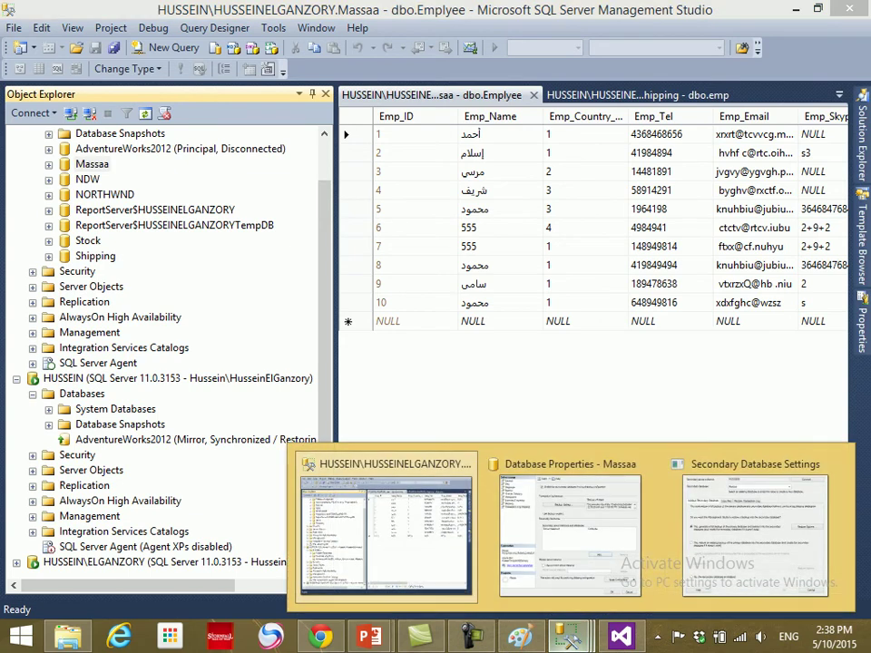
{"action": "left_click", "coordinate": [762, 553]}
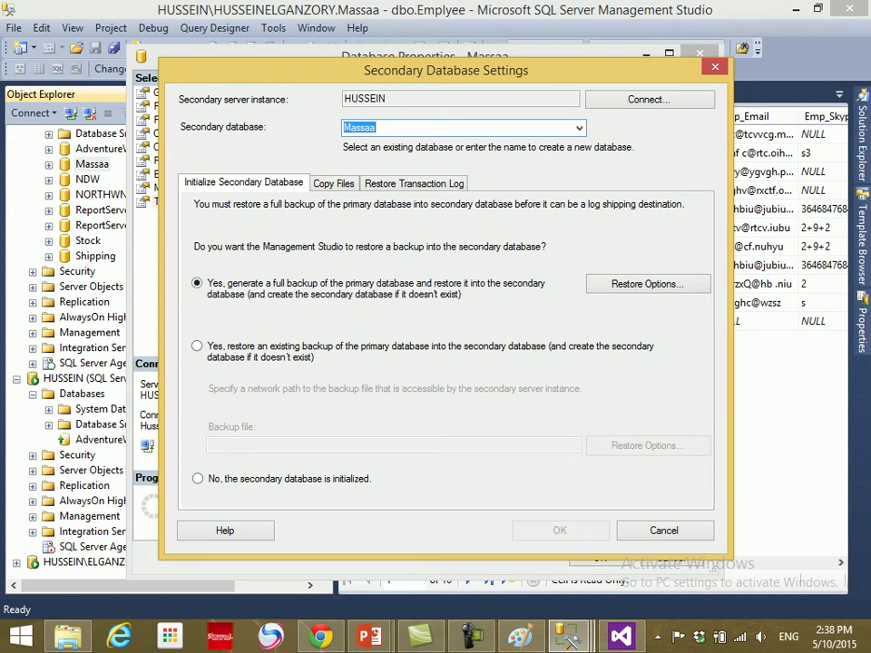
- Initialize the secondary database by generating and restoring a full backup of the primary, leaving the data and log file folders empty
{"action": "left_click", "coordinate": [197, 345]}
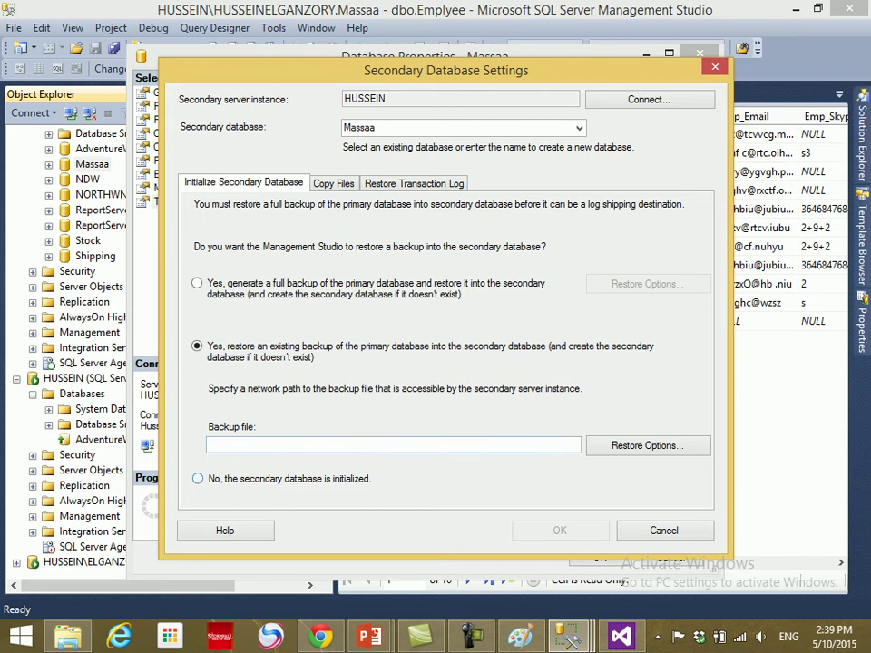
{"action": "left_click", "coordinate": [196, 478]}
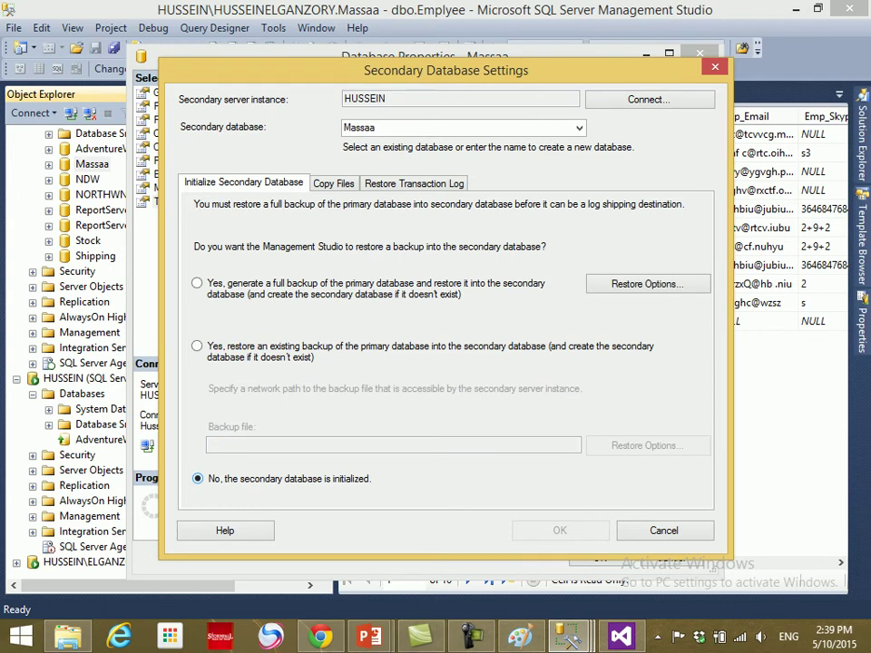
{"action": "left_click", "coordinate": [196, 283]}
{"action": "left_click", "coordinate": [646, 283]}
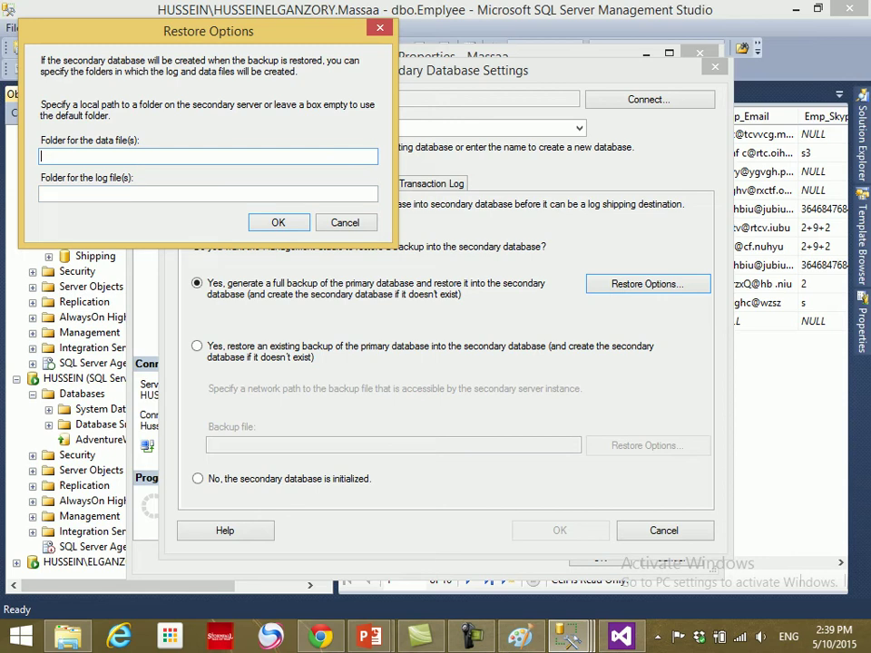
{"action": "key", "text": "Return"}
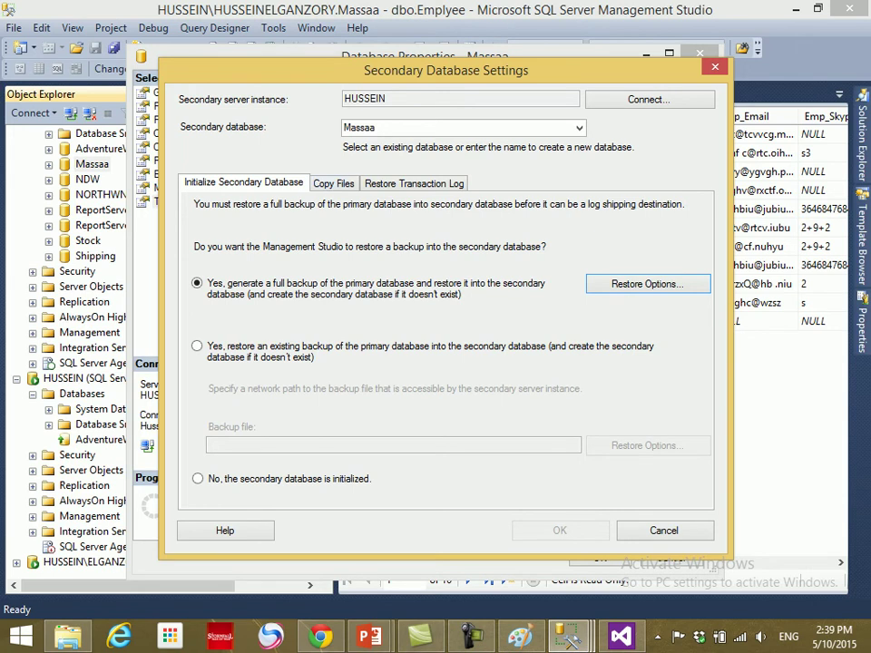
- Open the secondary database's copy-files settings, switch to File Explorer and create a folder named Second on drive D
{"action": "left_click", "coordinate": [333, 183]}
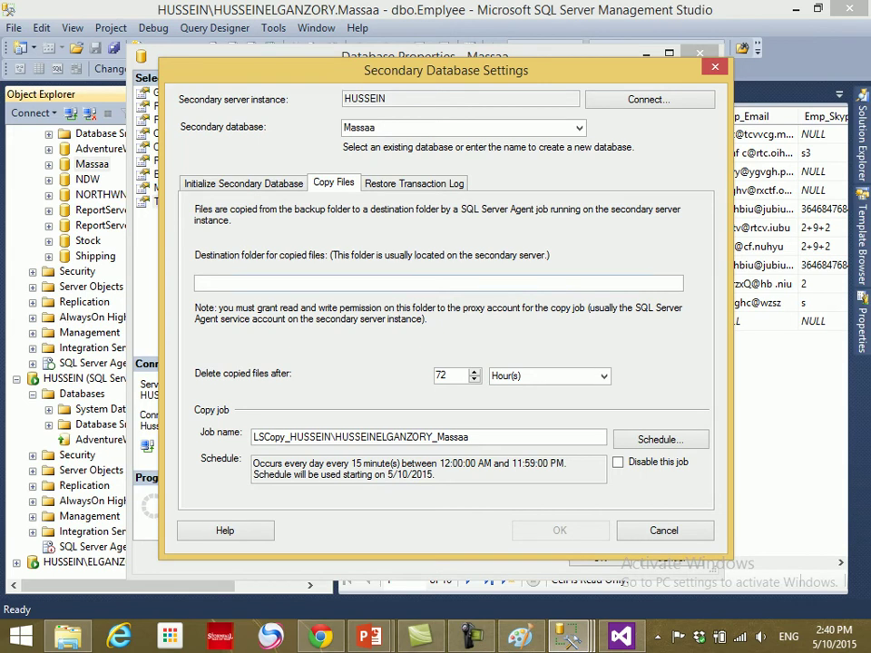
{"action": "left_click", "coordinate": [438, 282]}
{"action": "left_click", "coordinate": [68, 636]}
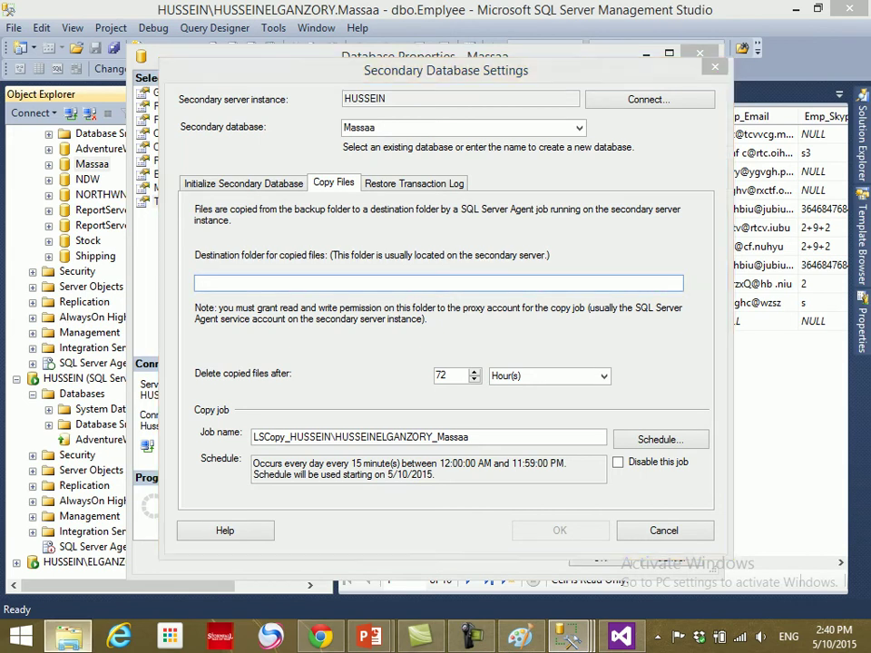
{"action": "key", "text": "ctrl+shift+n"}
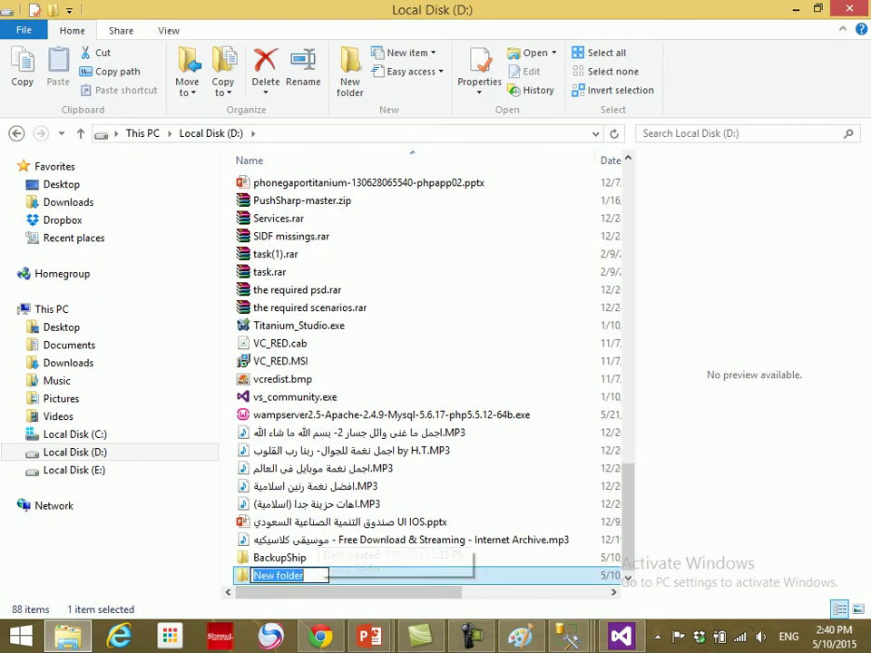
{"action": "type", "text": "Second"}
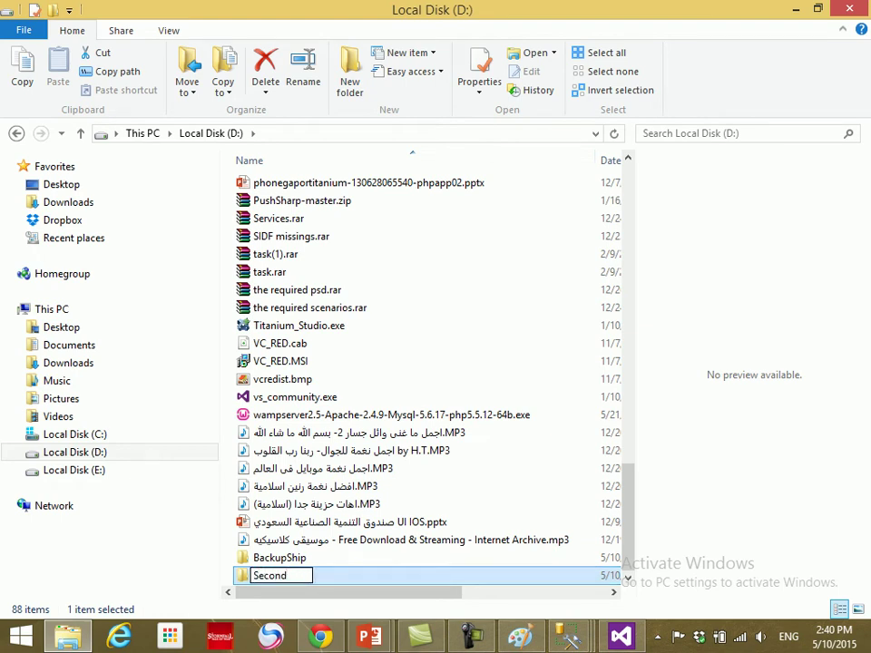
{"action": "key", "text": "Return"}
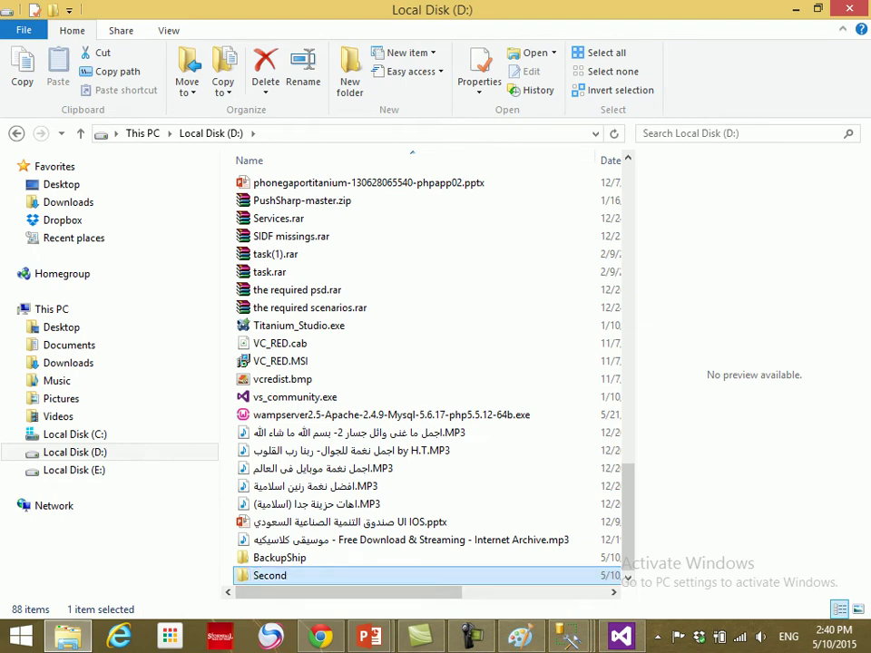
- Share the Second folder on drive D with Everyone, granting Read/Write permission
{"action": "right_click", "coordinate": [305, 575]}
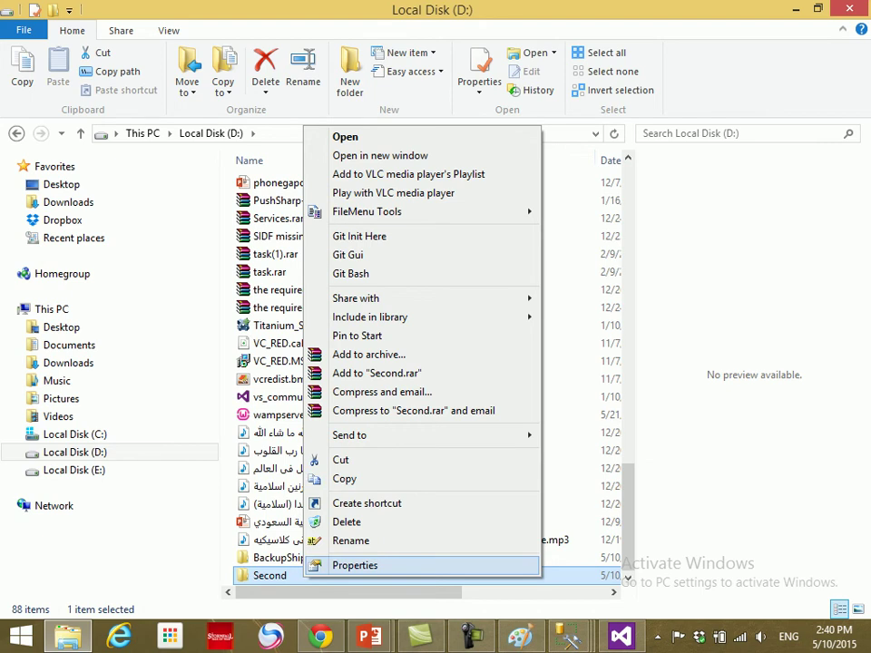
{"action": "left_click", "coordinate": [355, 565]}
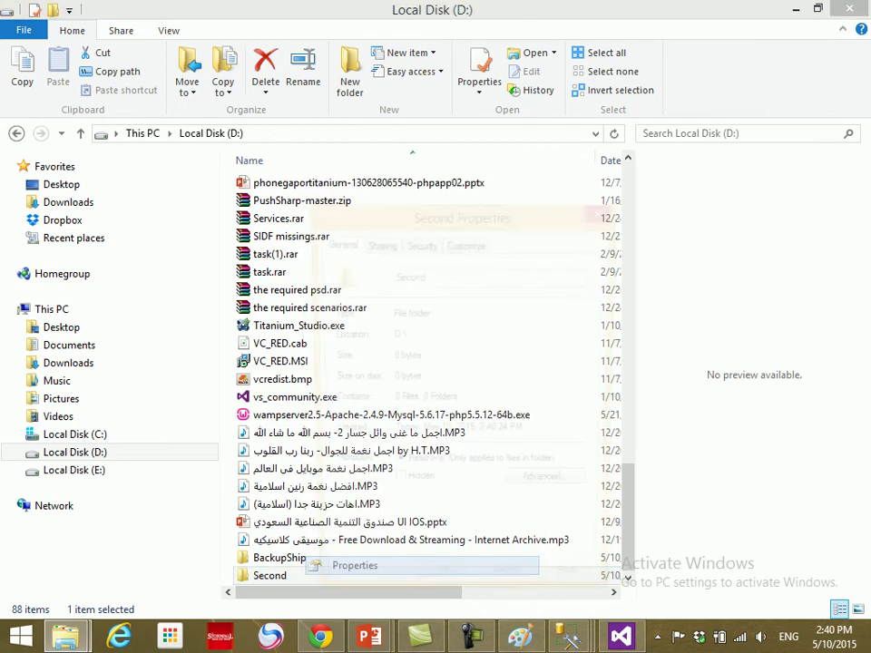
{"action": "left_click", "coordinate": [419, 243]}
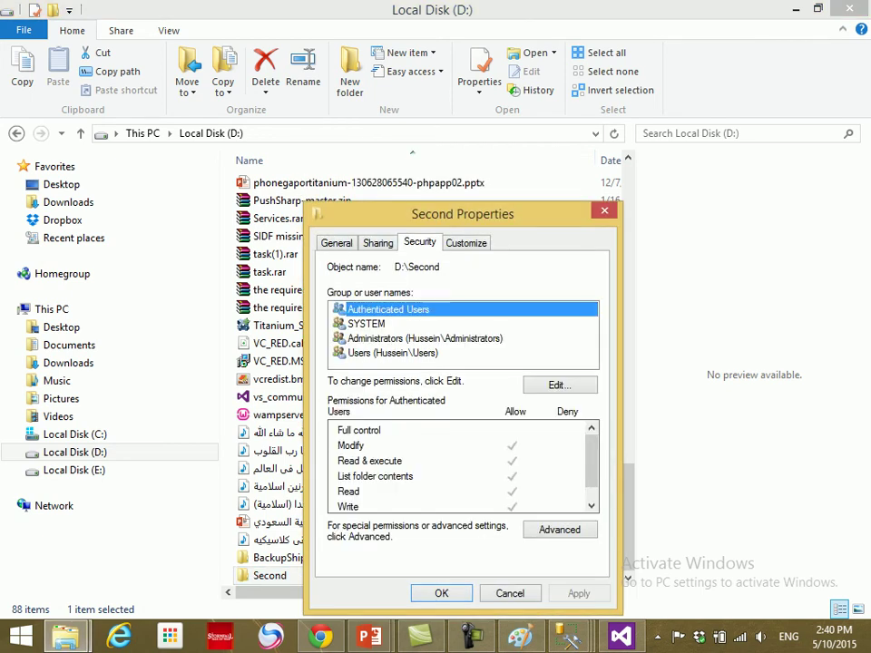
{"action": "left_click", "coordinate": [377, 242]}
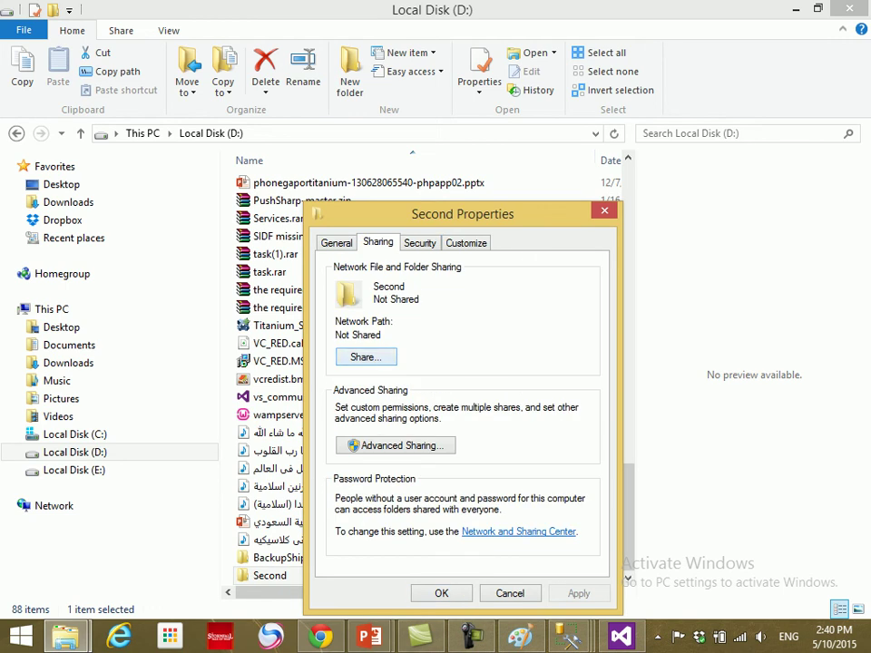
{"action": "left_click", "coordinate": [365, 357]}
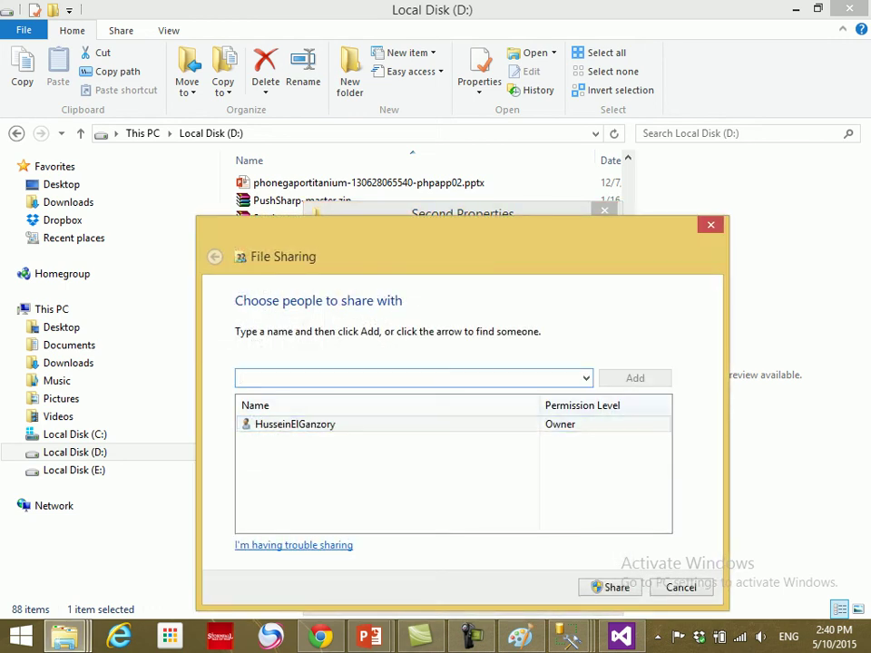
{"action": "left_click", "coordinate": [470, 636]}
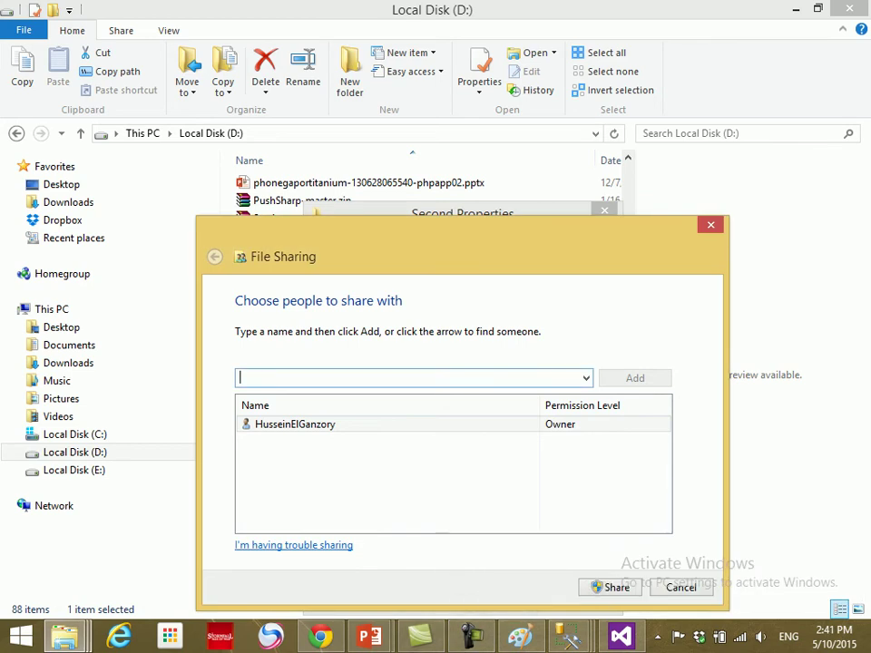
{"action": "left_click", "coordinate": [585, 377]}
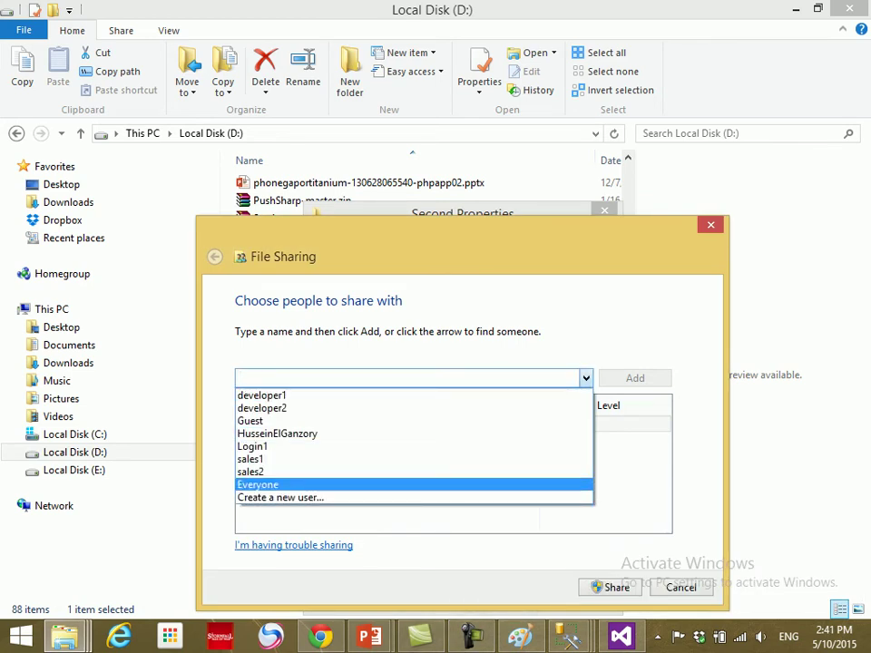
{"action": "key", "text": "Return"}
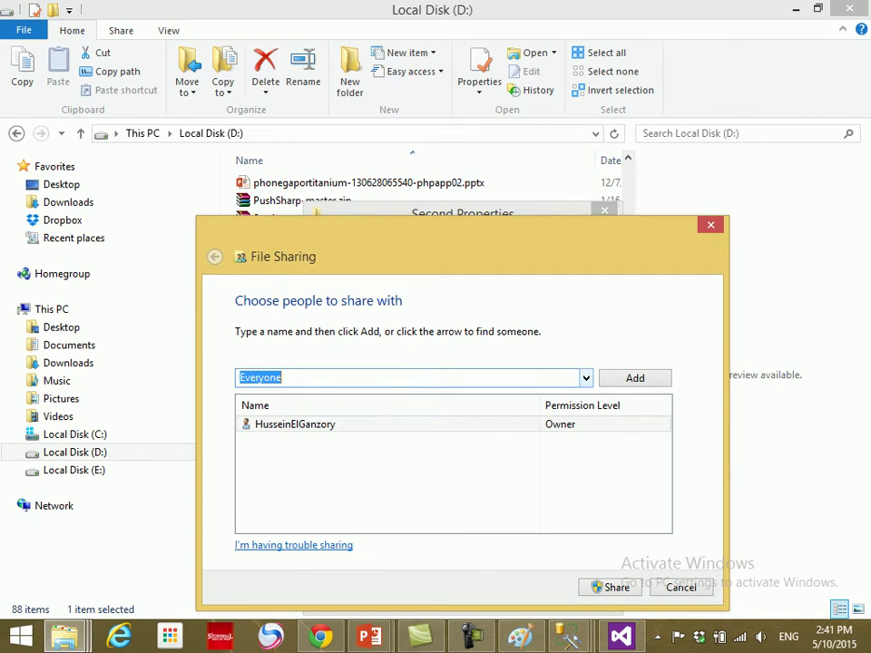
{"action": "left_click", "coordinate": [635, 378]}
{"action": "left_click", "coordinate": [571, 423]}
{"action": "left_click", "coordinate": [635, 445]}
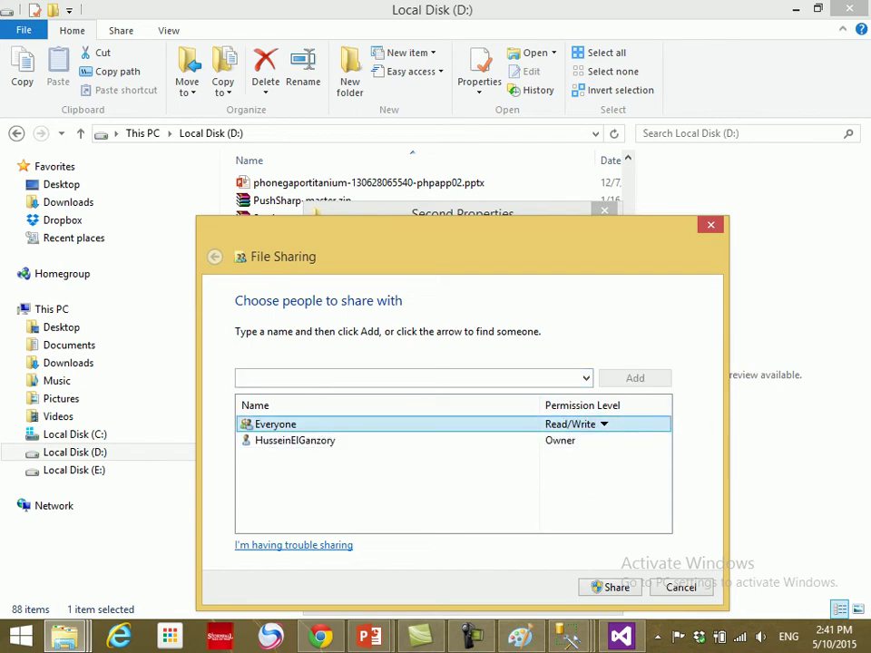
{"action": "left_click", "coordinate": [609, 586]}
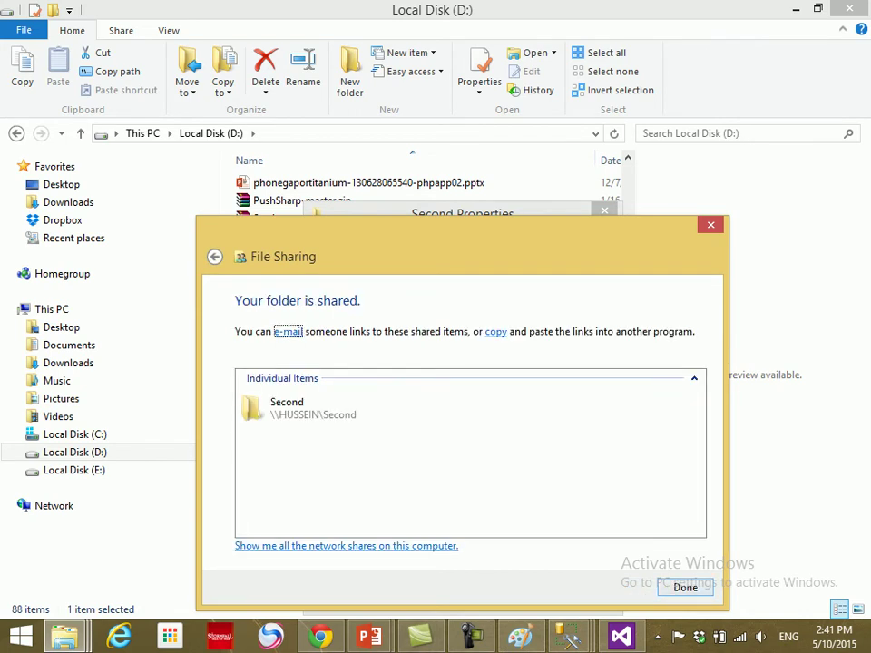
{"action": "key", "text": "Return"}
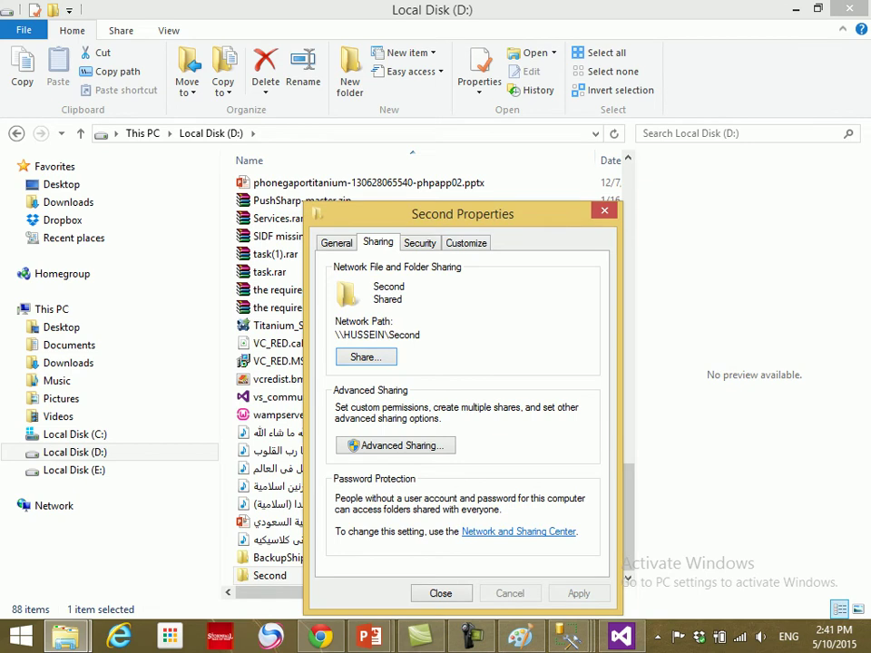
- Copy the Second folder's network path and paste it as the destination folder for copied files in the Secondary Database Settings
{"action": "left_click_drag", "start_coordinate": [336, 335], "coordinate": [413, 334]}
{"action": "right_click", "coordinate": [410, 335]}
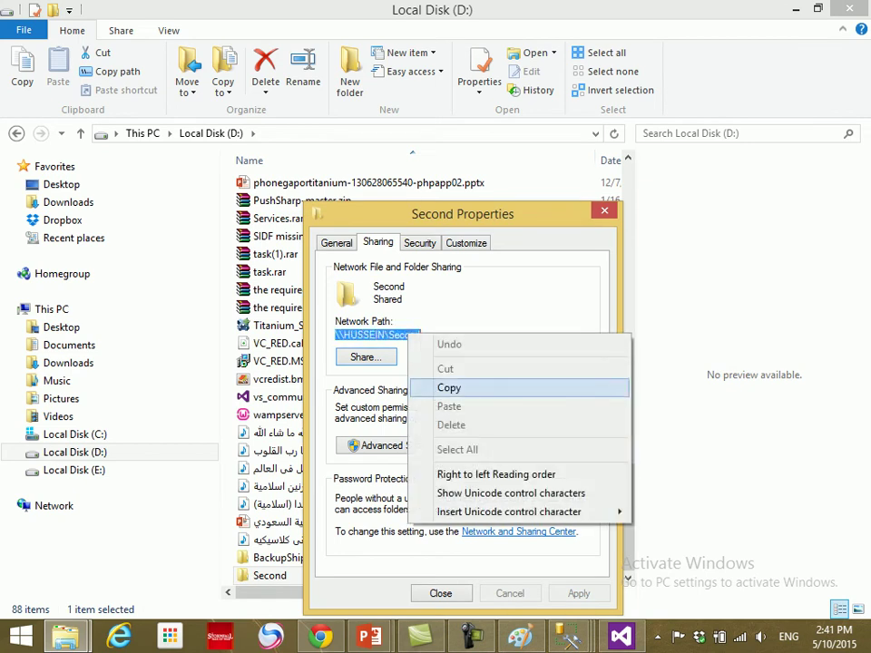
{"action": "left_click", "coordinate": [449, 387]}
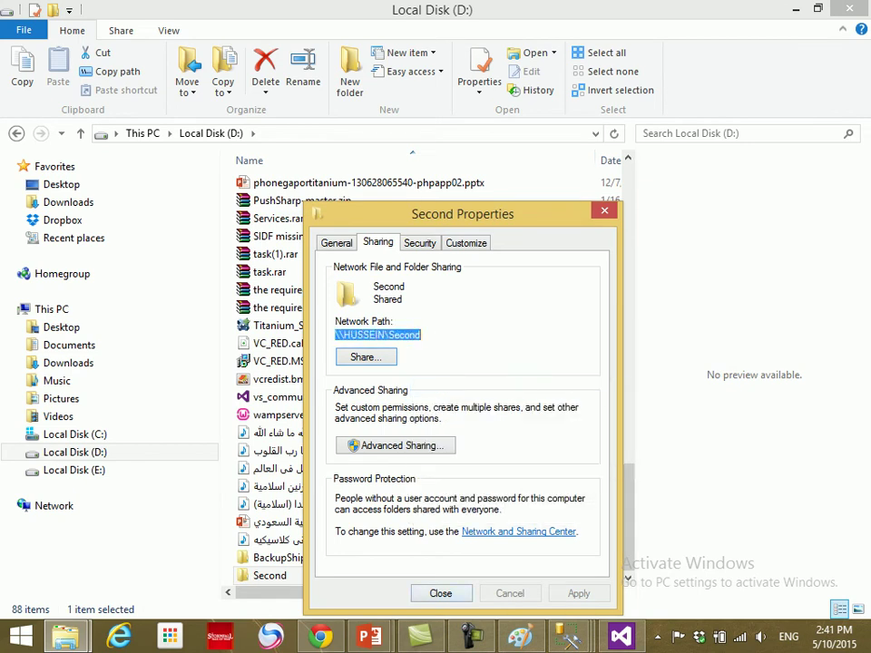
{"action": "left_click", "coordinate": [440, 593]}
{"action": "mouse_move", "coordinate": [568, 638]}
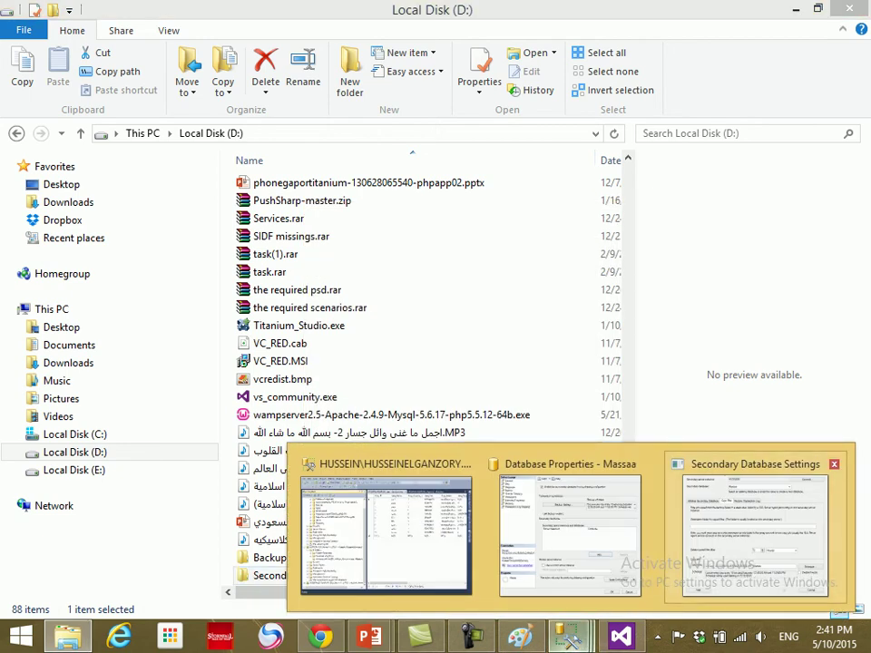
{"action": "left_click", "coordinate": [755, 531]}
{"action": "right_click", "coordinate": [237, 283]}
{"action": "left_click", "coordinate": [273, 358]}
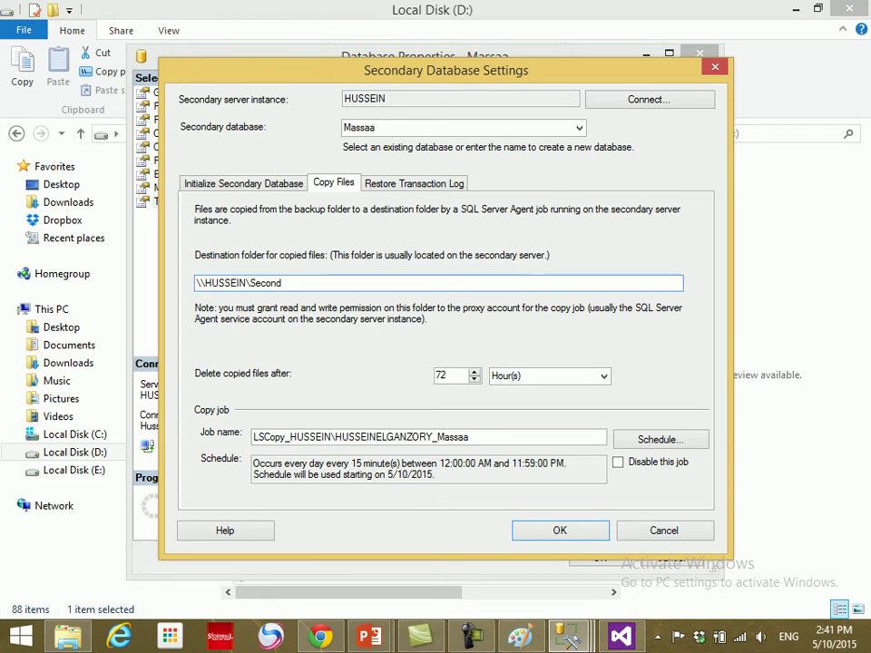
- Set the copy job's schedule to occur every 10 seconds
{"action": "left_click", "coordinate": [659, 439]}
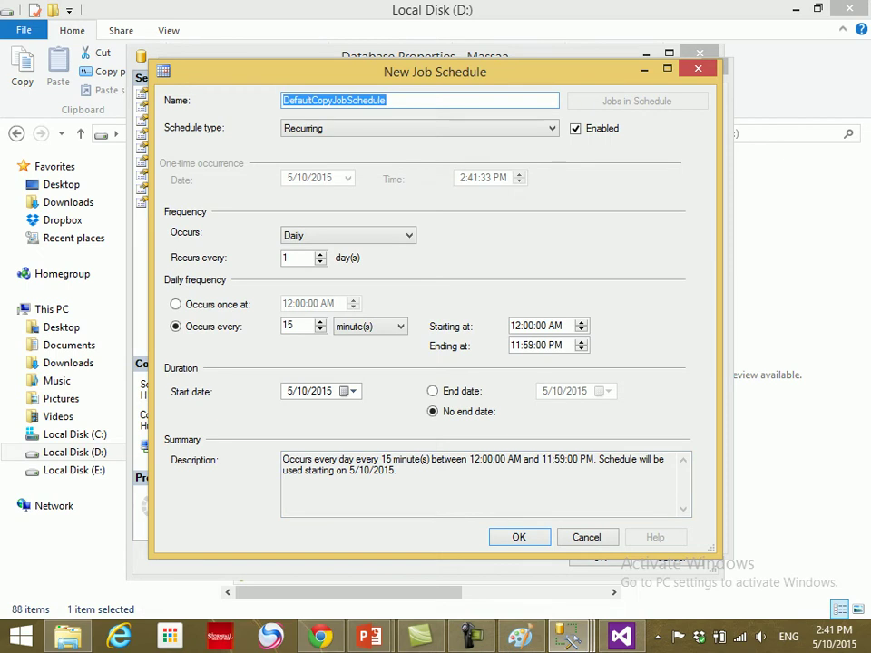
{"action": "double_click", "coordinate": [289, 324]}
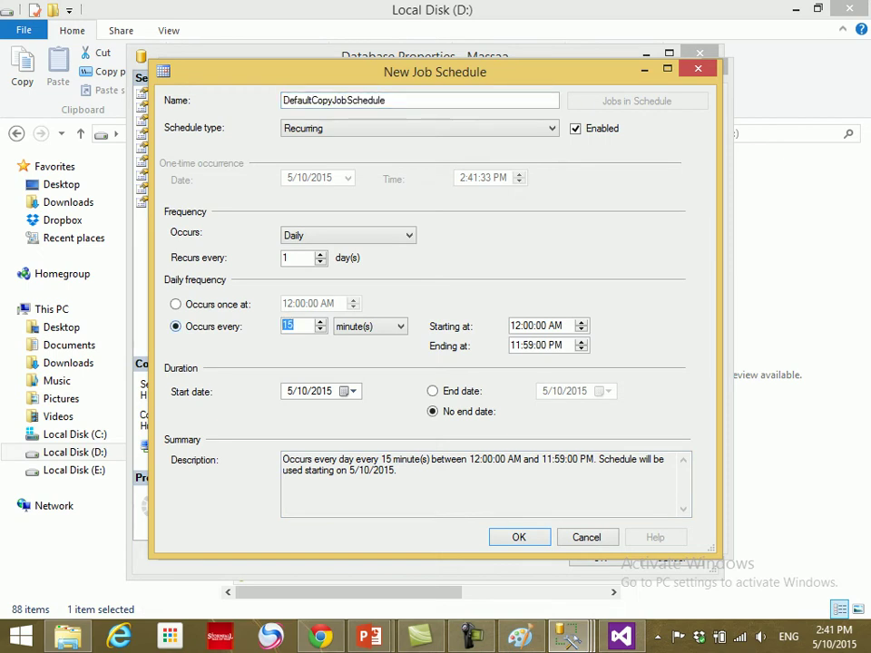
{"action": "key", "text": "BackSpace"}
{"action": "type", "text": "4"}
{"action": "key", "text": "Tab"}
{"action": "key", "text": "alt+Down"}
{"action": "key", "text": "Down"}
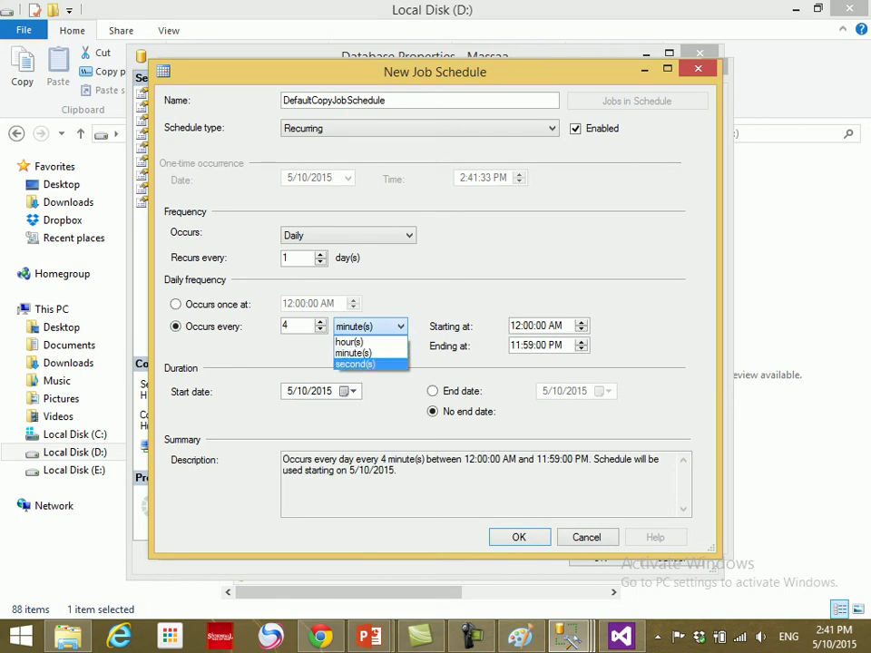
{"action": "key", "text": "Return"}
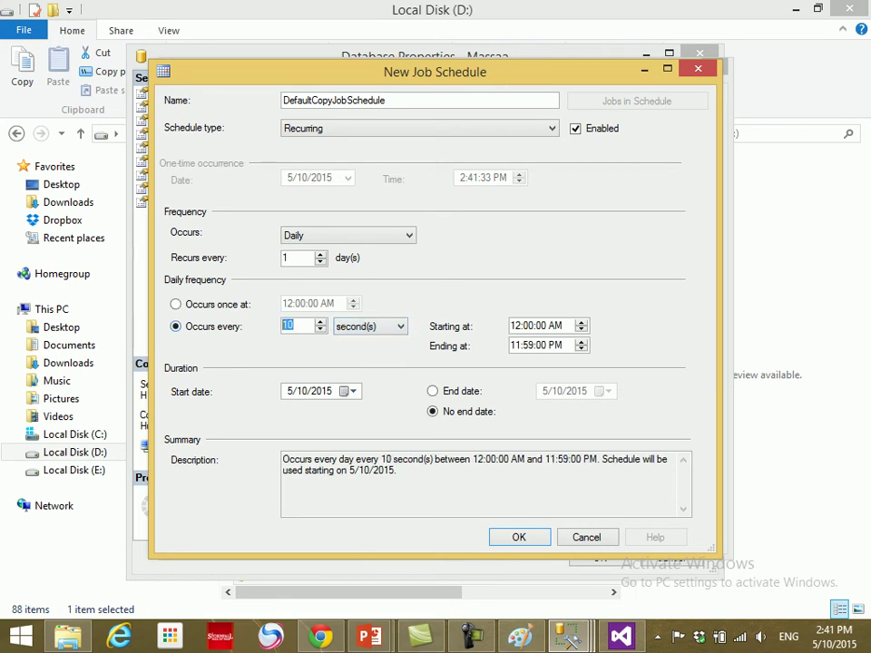
{"action": "key", "text": "Return"}
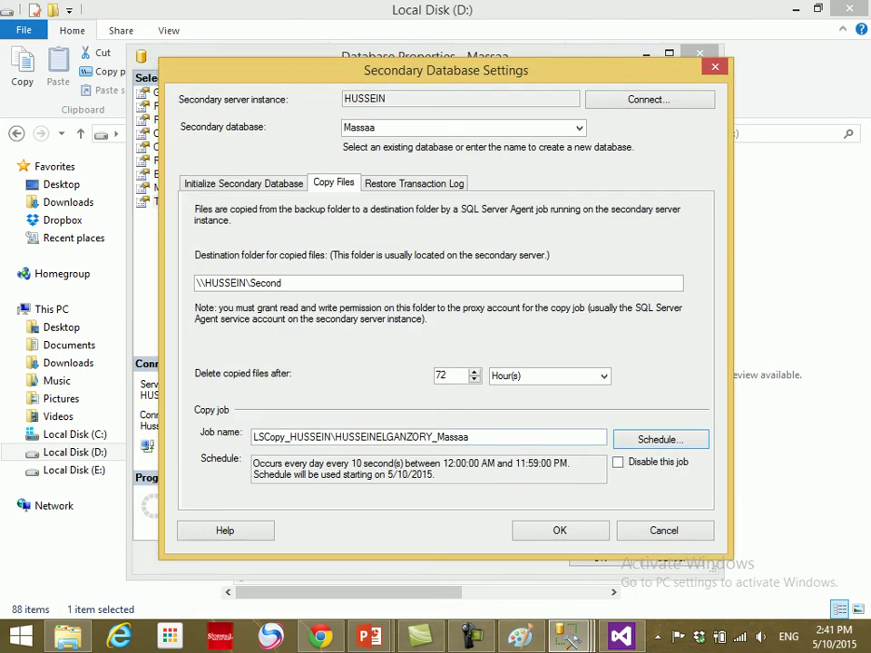
- Reopen the copy job's schedule and try stepping its 10-second interval up and down
{"action": "key", "text": "Return"}
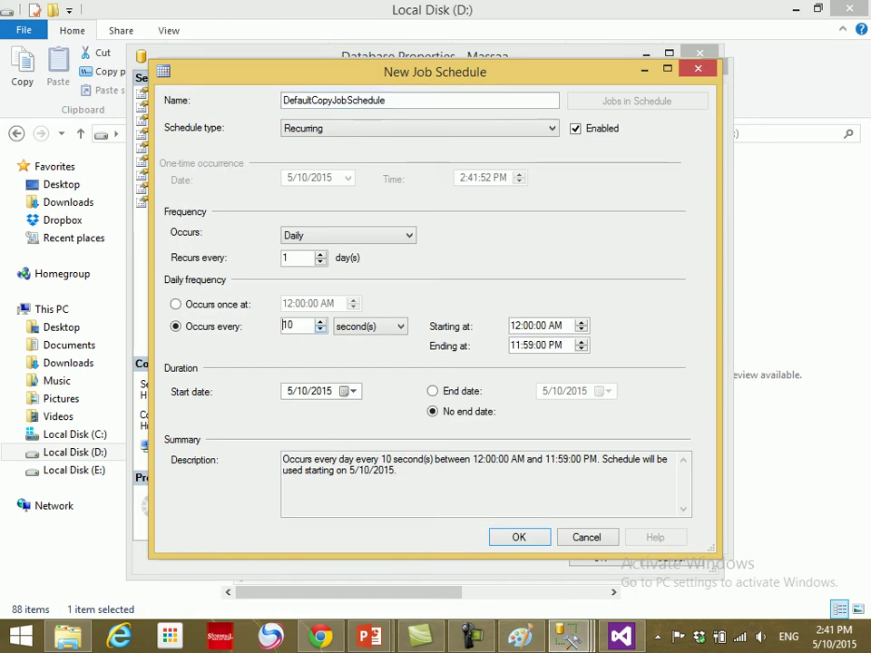
{"action": "left_click", "coordinate": [321, 321]}
{"action": "left_click", "coordinate": [321, 321]}
{"action": "left_click", "coordinate": [320, 330]}
{"action": "left_click", "coordinate": [320, 330]}
{"action": "key", "text": "Return"}
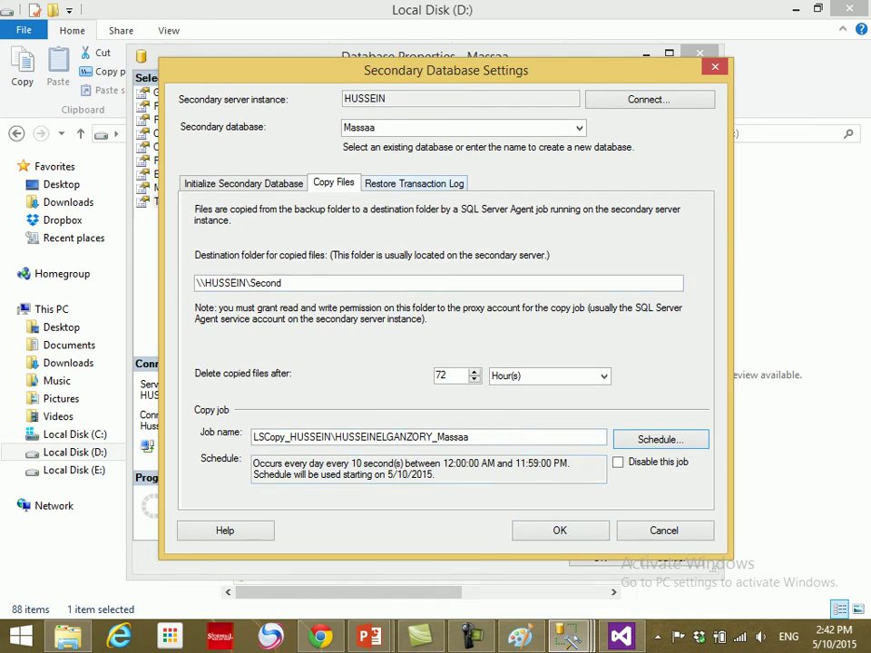
- Open the transaction log restore settings, consult the log shipping diagram in Paint, and set the database state when restoring backups to Standby mode
{"action": "left_click", "coordinate": [414, 183]}
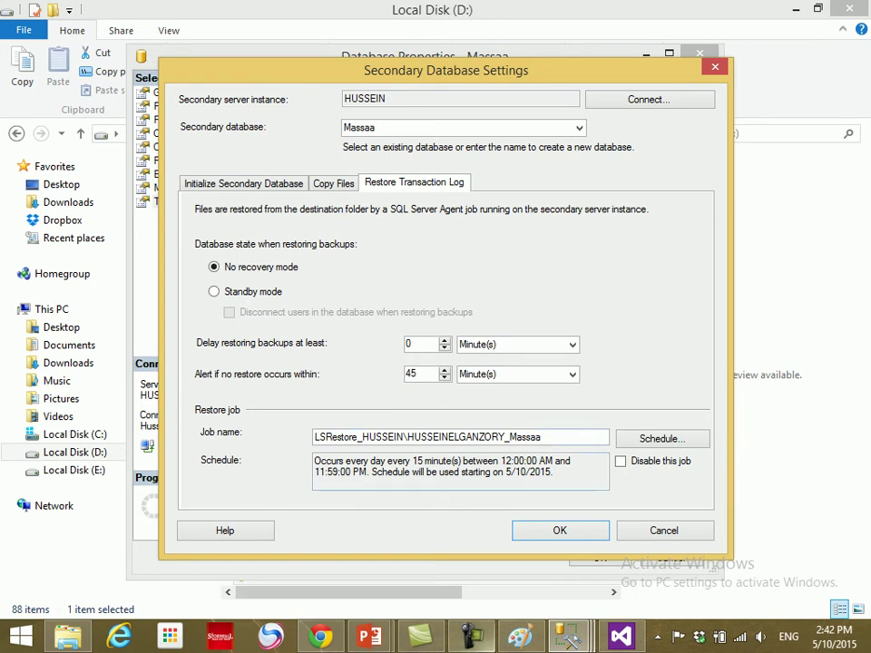
{"action": "left_click", "coordinate": [520, 635]}
{"action": "left_click", "coordinate": [471, 635]}
{"action": "left_click", "coordinate": [471, 635]}
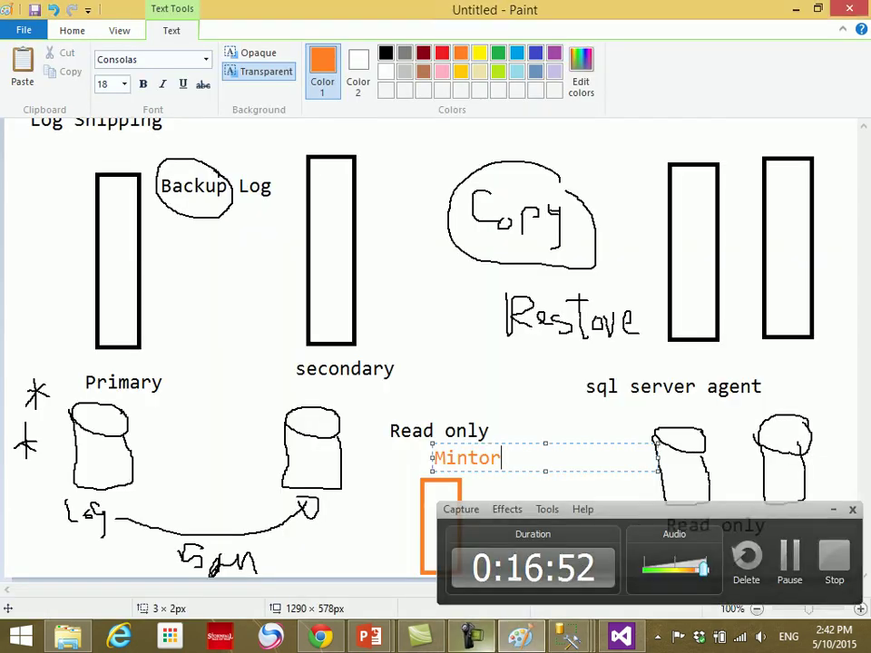
{"action": "left_click", "coordinate": [554, 539]}
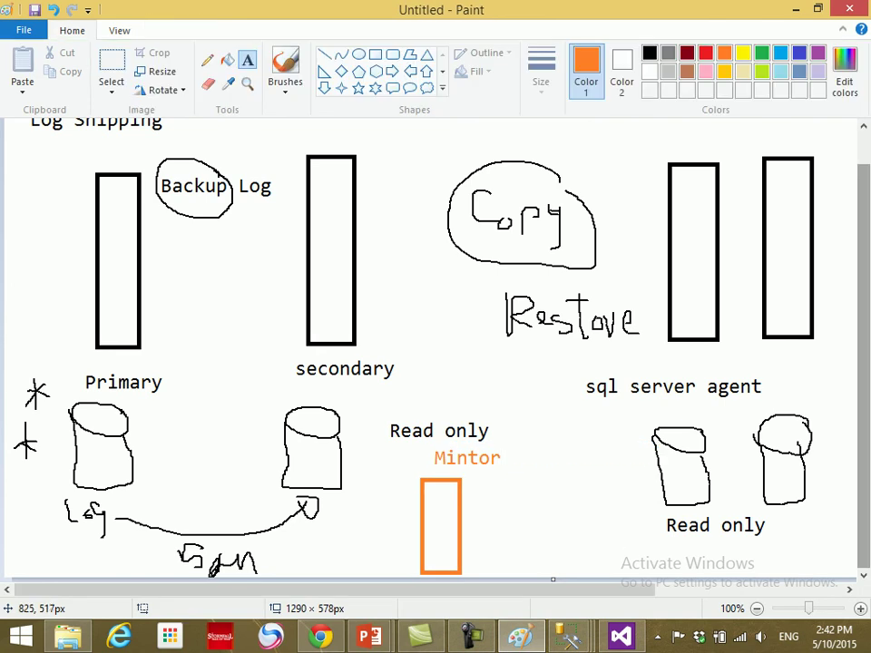
{"action": "left_click", "coordinate": [569, 637]}
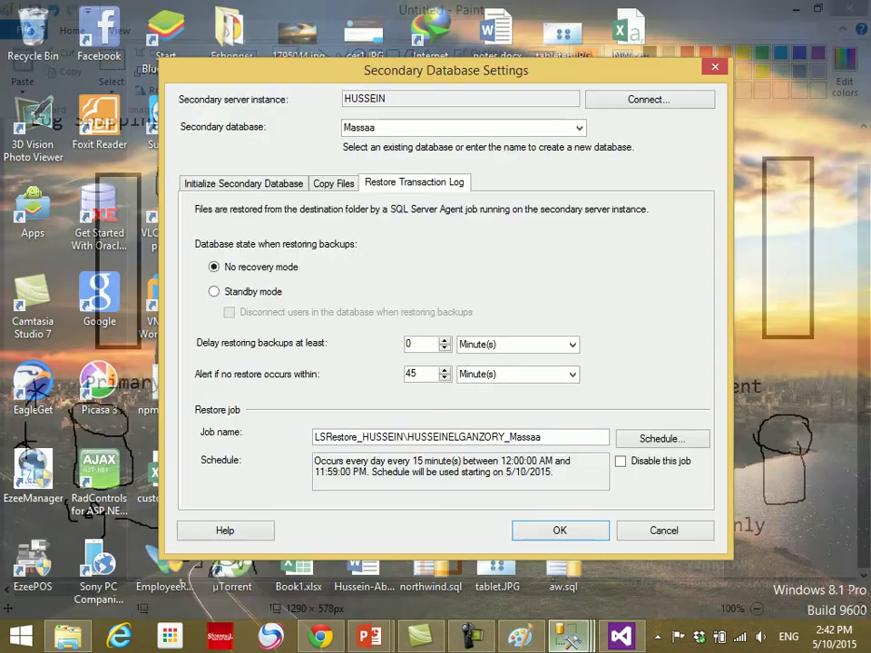
{"action": "left_click", "coordinate": [755, 531]}
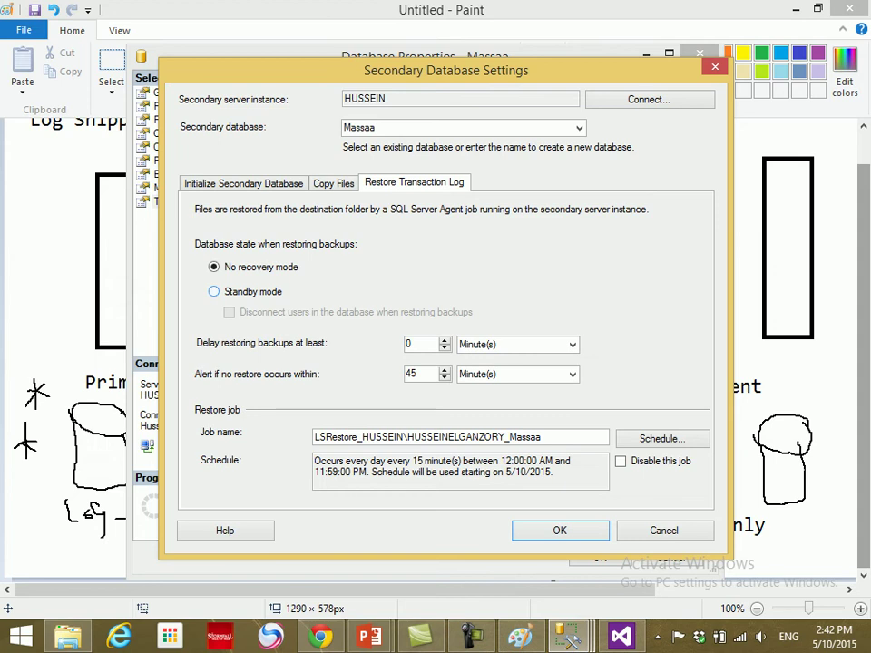
{"action": "left_click", "coordinate": [214, 291]}
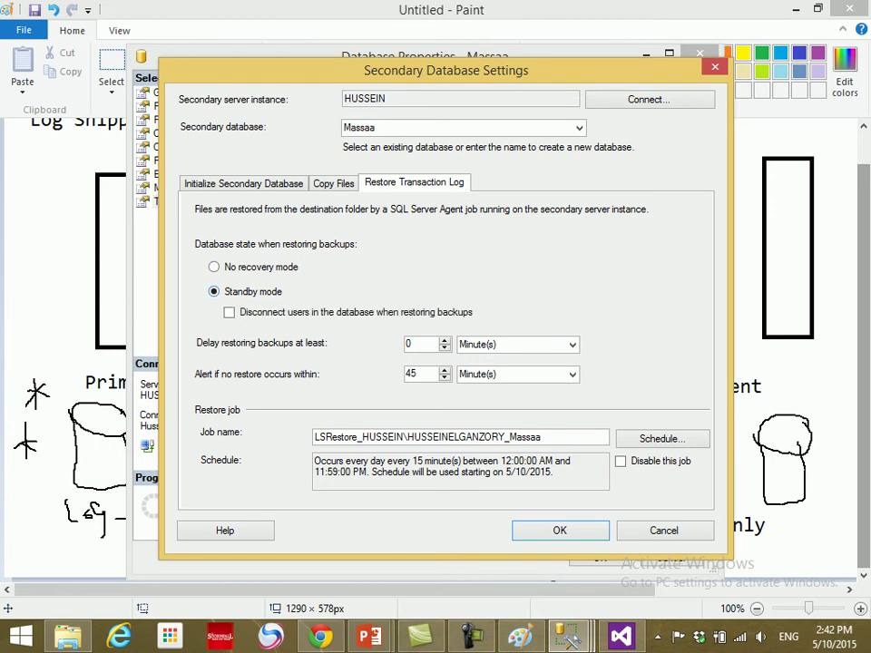